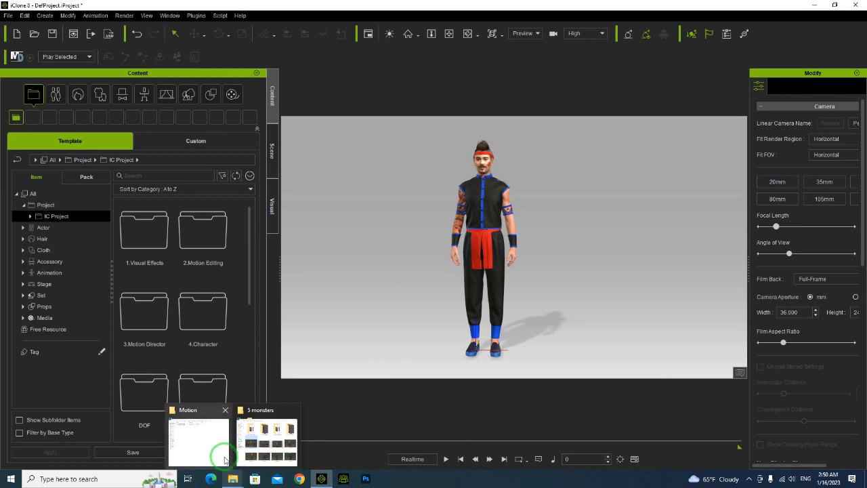
# - Switch to File Explorer, browse to Human Mocap-Pistol Moves > A-Stand > Aim, and show its motion files as large thumbnails
pyautogui.click(205, 434)
pyautogui.click(238, 63)
pyautogui.doubleClick(238, 63)
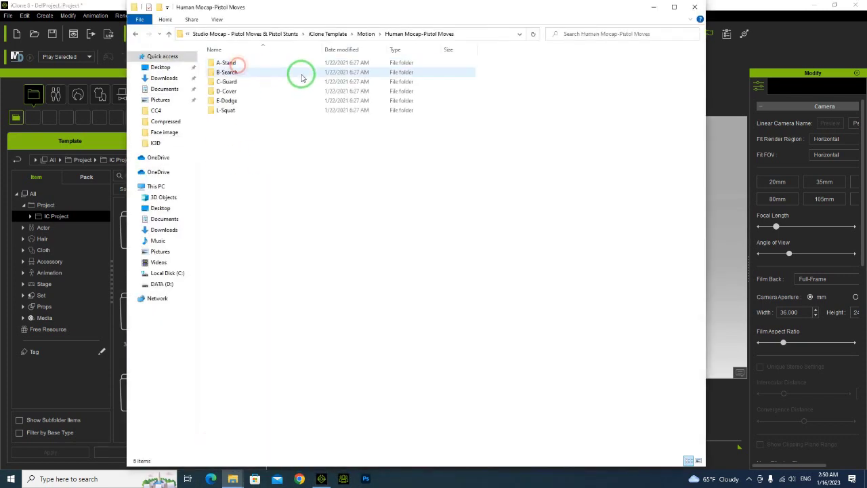
pyautogui.doubleClick(242, 63)
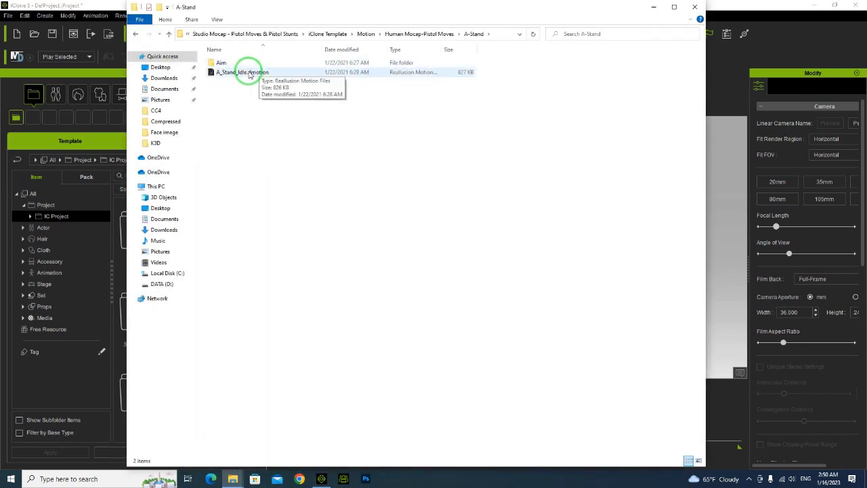
pyautogui.doubleClick(236, 63)
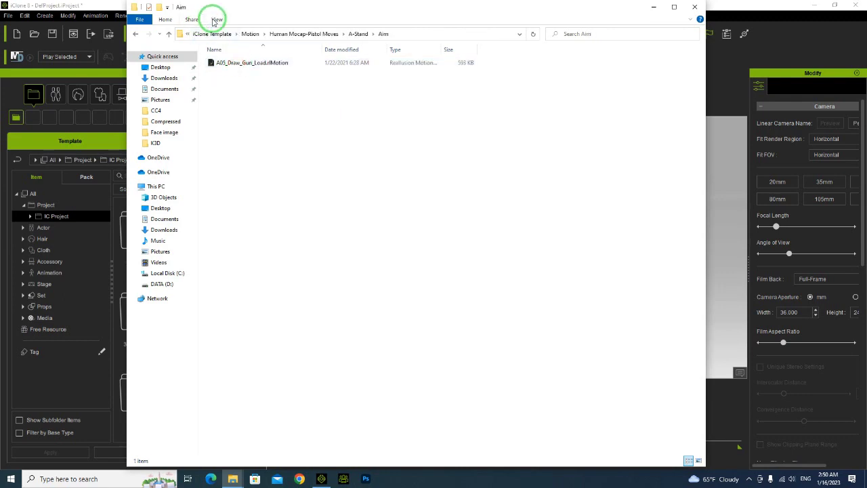
pyautogui.click(217, 19)
pyautogui.click(226, 33)
pyautogui.click(274, 142)
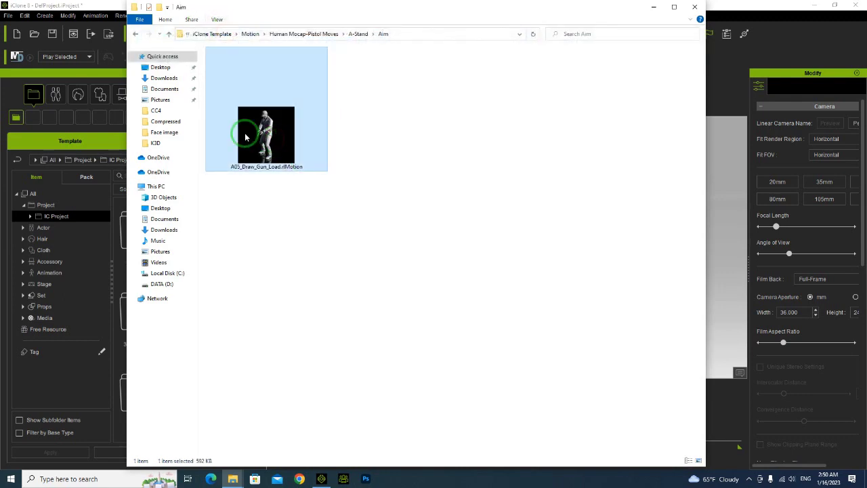
# - Apply the A_Stand_Idle motion file from the A-Stand folder to the character in iClone
pyautogui.click(137, 34)
pyautogui.click(270, 72)
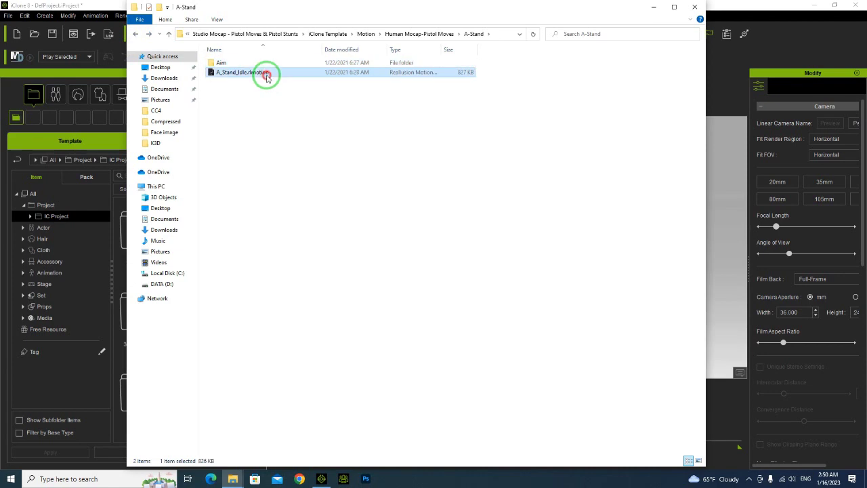
pyautogui.moveTo(478, 8); pyautogui.dragTo(204, 37)
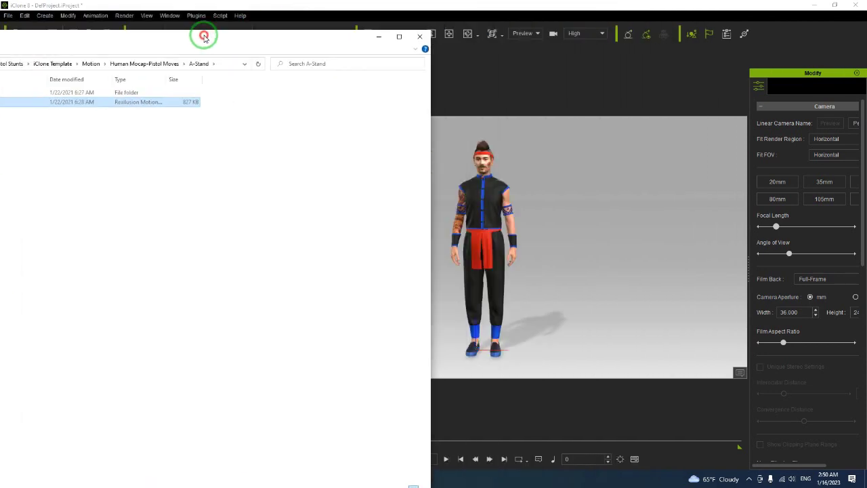
pyautogui.moveTo(147, 100); pyautogui.dragTo(484, 215)
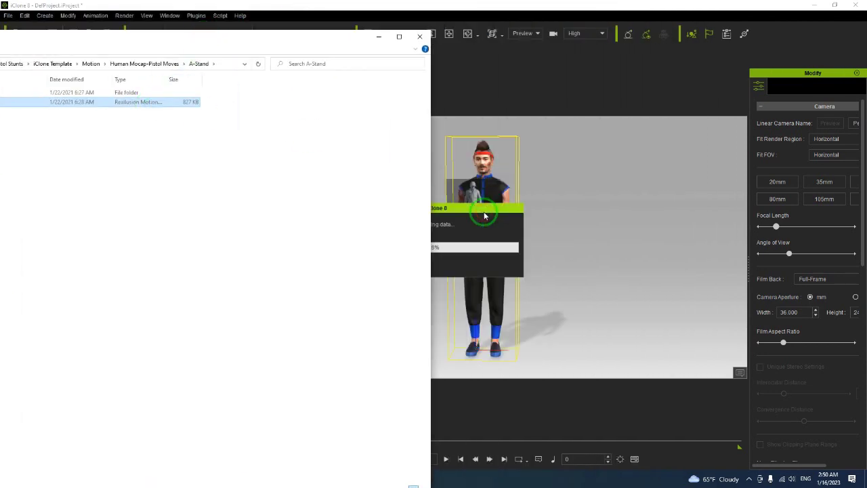
pyautogui.click(379, 36)
# - Play back the idle motion while viewing the character from another angle, and return to the first frame
pyautogui.click(444, 460)
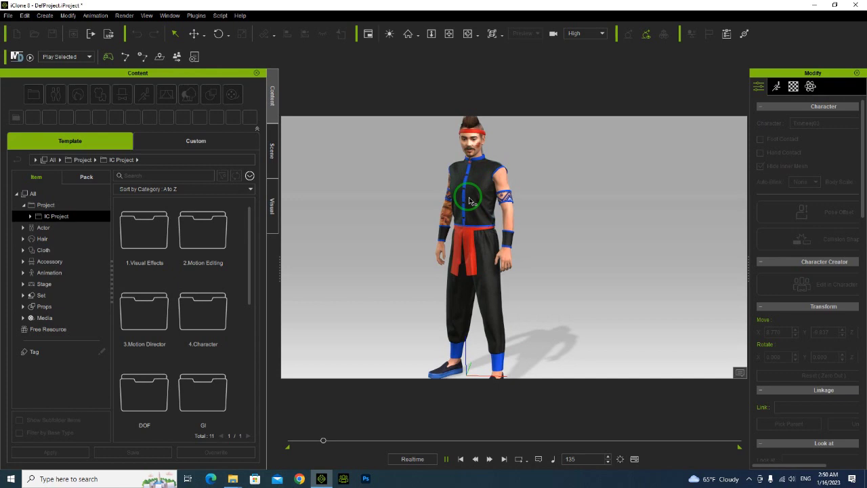
pyautogui.moveTo(422, 210); pyautogui.dragTo(589, 202, button='right')
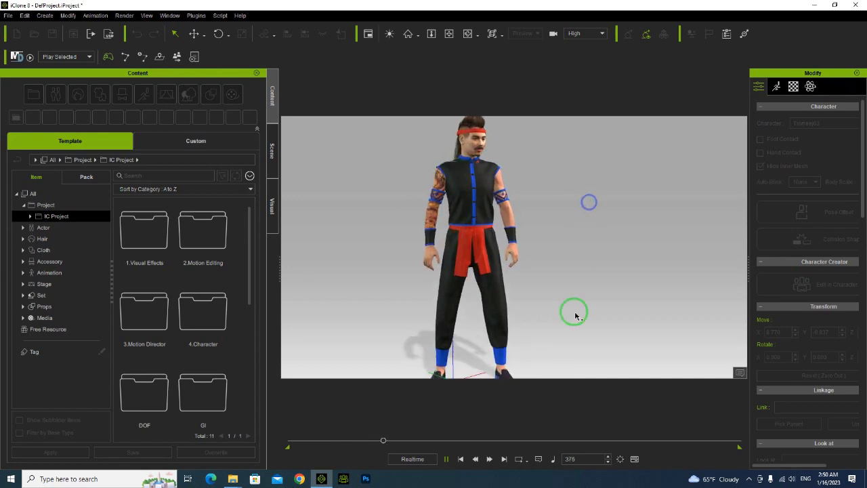
pyautogui.click(460, 459)
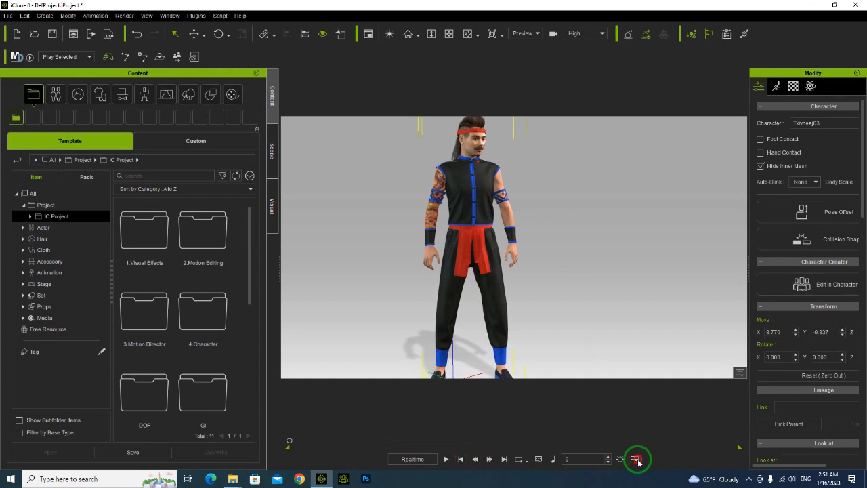
# - Show the timeline, fit it to the window, and bring the character's Motion track into view
pyautogui.click(635, 459)
pyautogui.click(398, 390)
pyautogui.click(409, 393)
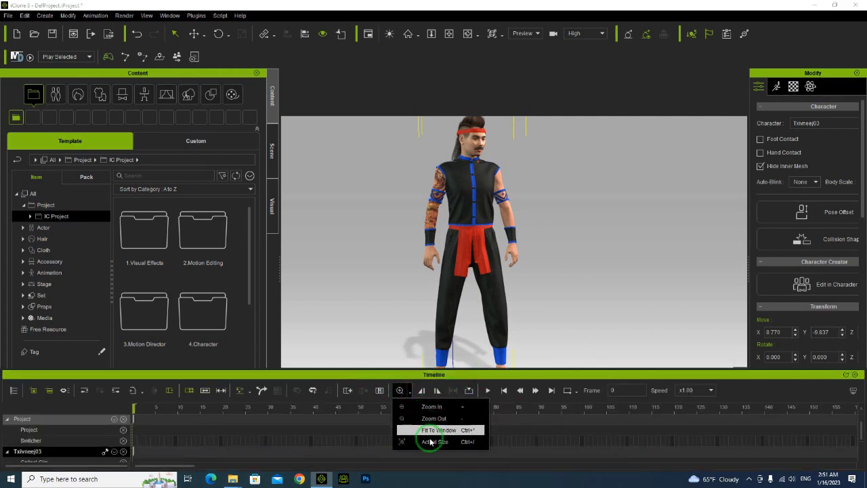
pyautogui.click(431, 429)
pyautogui.scroll(-3, 338, 357)
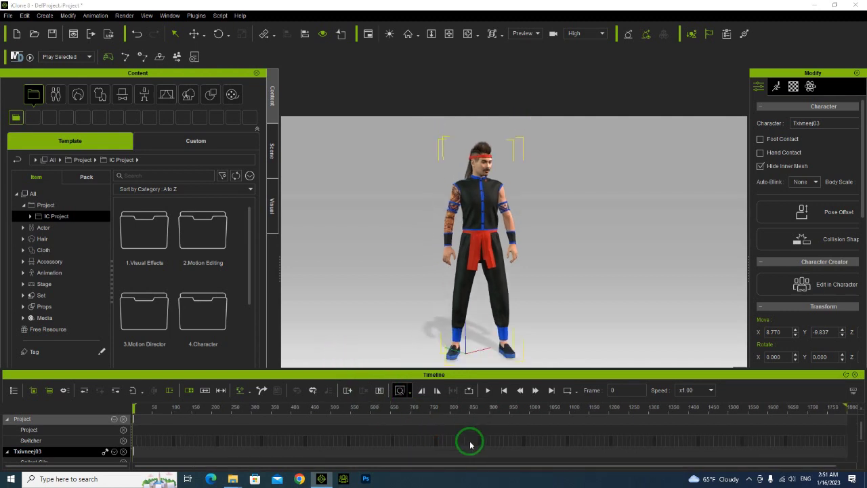
pyautogui.scroll(-3, 472, 445)
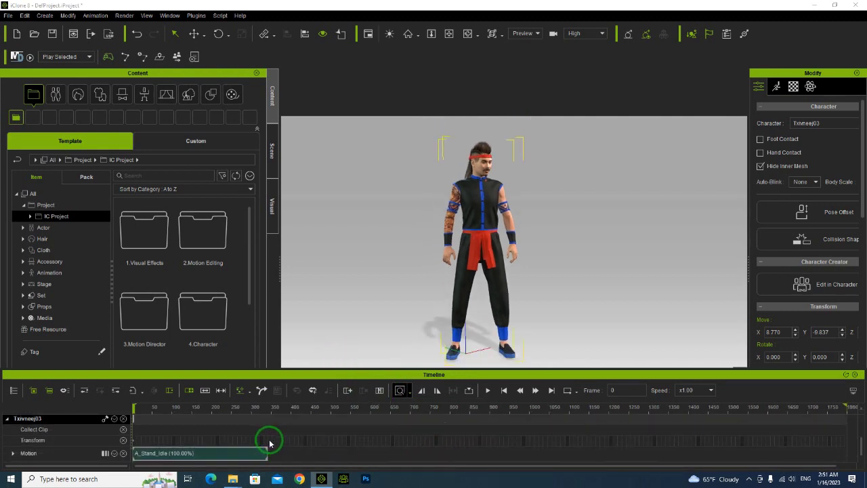
# - Preview the A_Stand_Idle clip from the start of the timeline
pyautogui.click(269, 441)
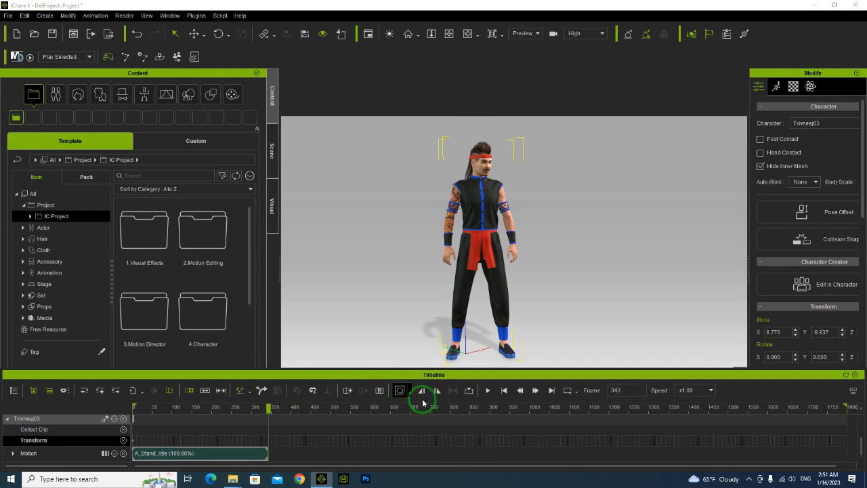
pyautogui.click(504, 390)
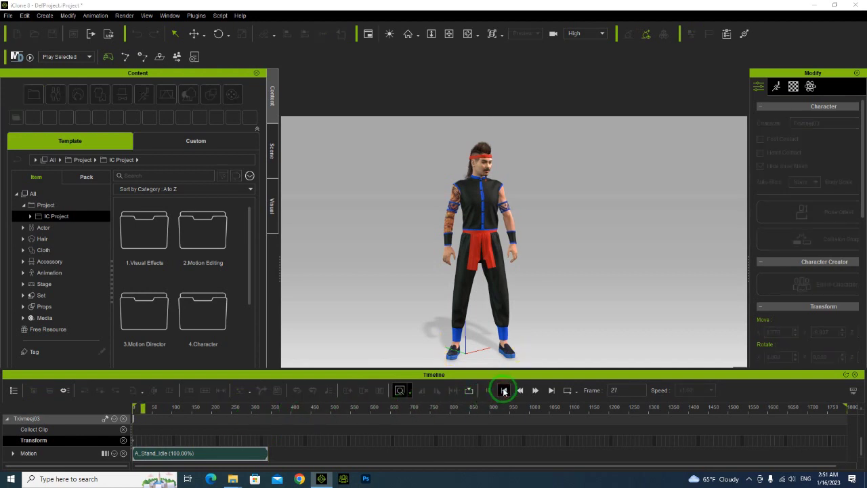
pyautogui.click(504, 391)
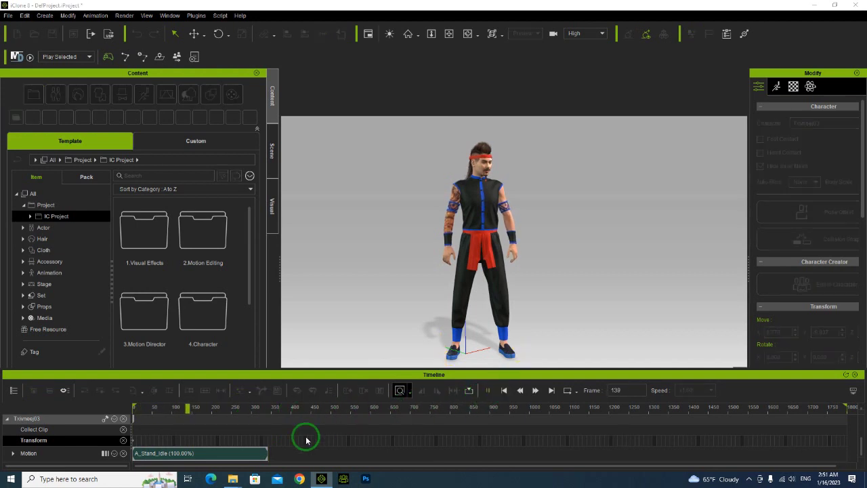
# - Apply the A05_Draw_Gun_Load motion from the Aim folder to the character at the end of the A_Stand_Idle clip, about frame 340
pyautogui.click(272, 436)
pyautogui.click(224, 479)
pyautogui.click(235, 448)
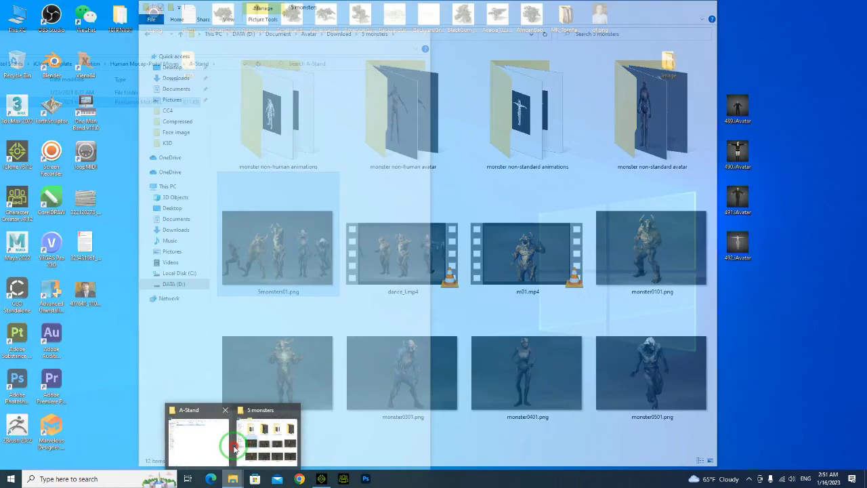
pyautogui.click(209, 443)
pyautogui.moveTo(255, 39); pyautogui.dragTo(507, 35)
pyautogui.click(205, 92)
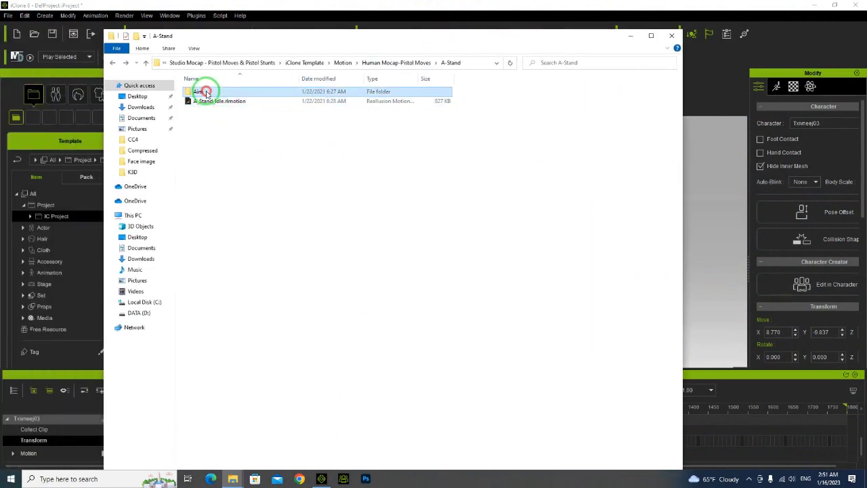
pyautogui.doubleClick(206, 92)
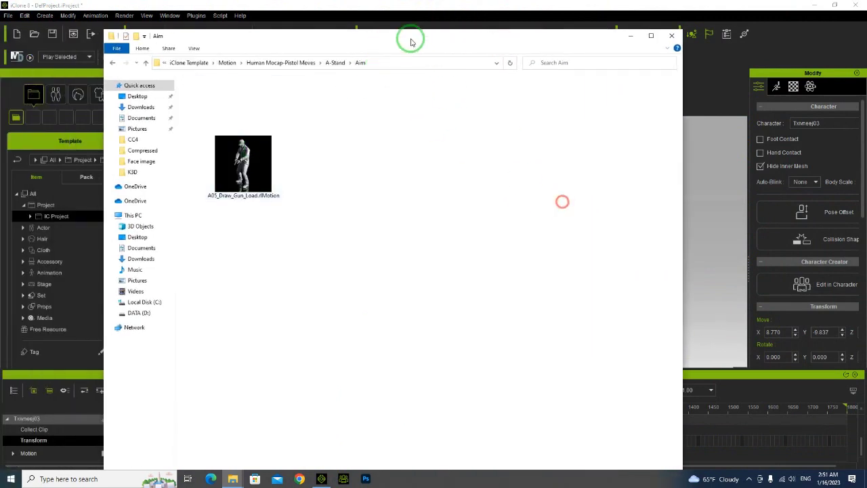
pyautogui.moveTo(397, 39); pyautogui.dragTo(741, 230)
pyautogui.click(596, 359)
pyautogui.moveTo(596, 359); pyautogui.dragTo(483, 203)
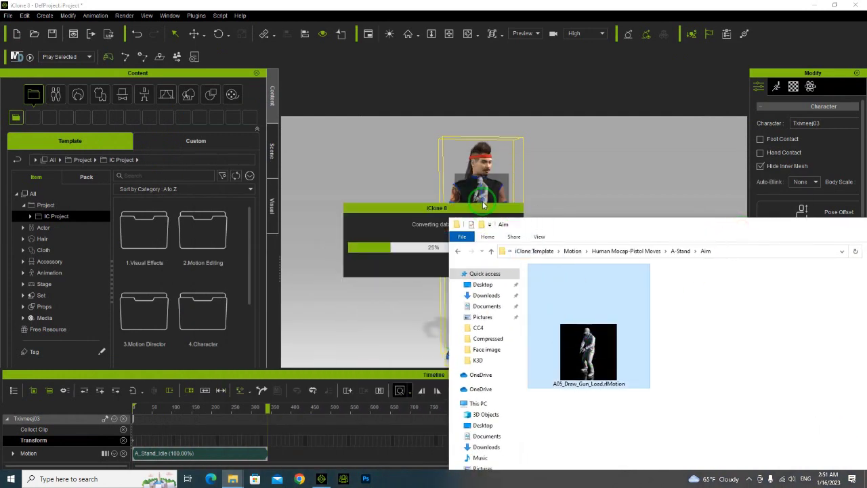
pyautogui.moveTo(815, 227); pyautogui.dragTo(331, 237)
pyautogui.click(491, 236)
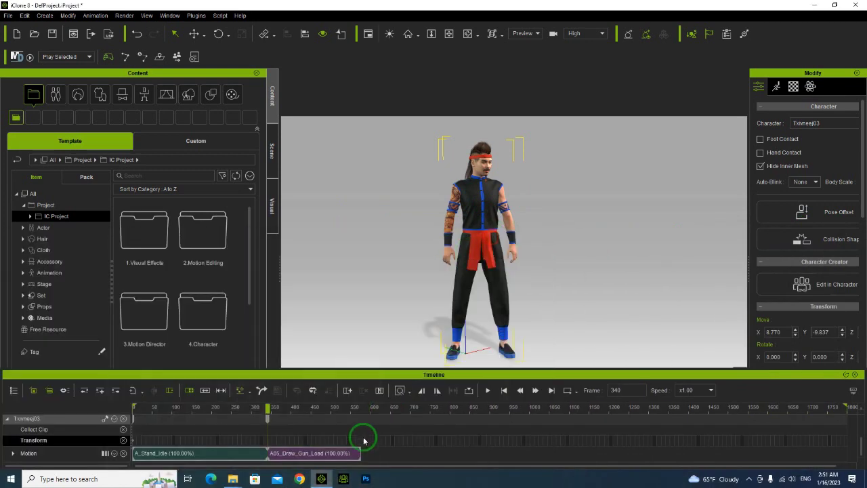
# - Play the transition from the A_Stand_Idle clip into the A05_Draw_Gun_Load clip
pyautogui.click(257, 408)
pyautogui.press('space')
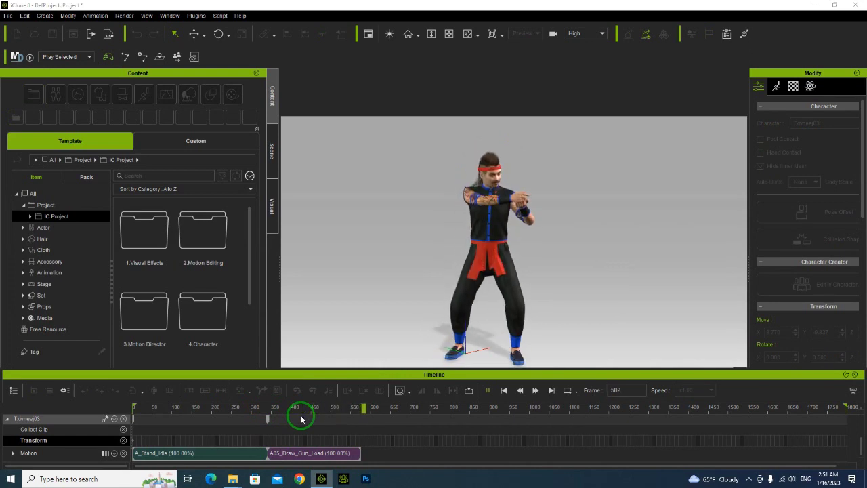
pyautogui.press('space')
# - Shift the A05_Draw_Gun_Load clip slightly earlier to overlap the end of A_Stand_Idle, and play the blended transition
pyautogui.moveTo(298, 457); pyautogui.dragTo(293, 455)
pyautogui.click(254, 408)
pyautogui.press('space')
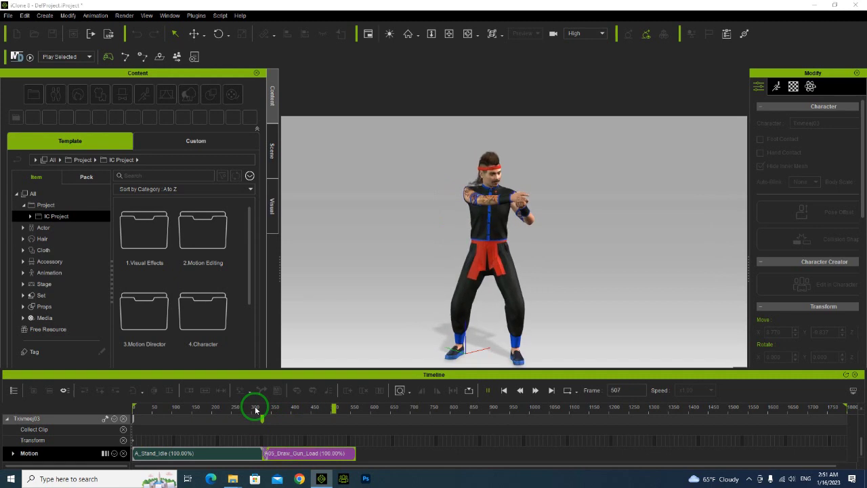
# - Delete the A05_Draw_Gun_Load clip from the character's Motion track
pyautogui.click(298, 455)
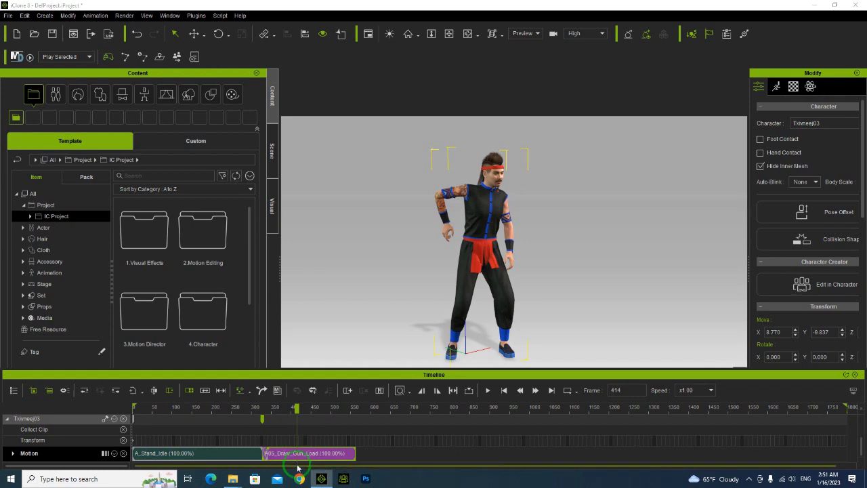
pyautogui.press('Delete')
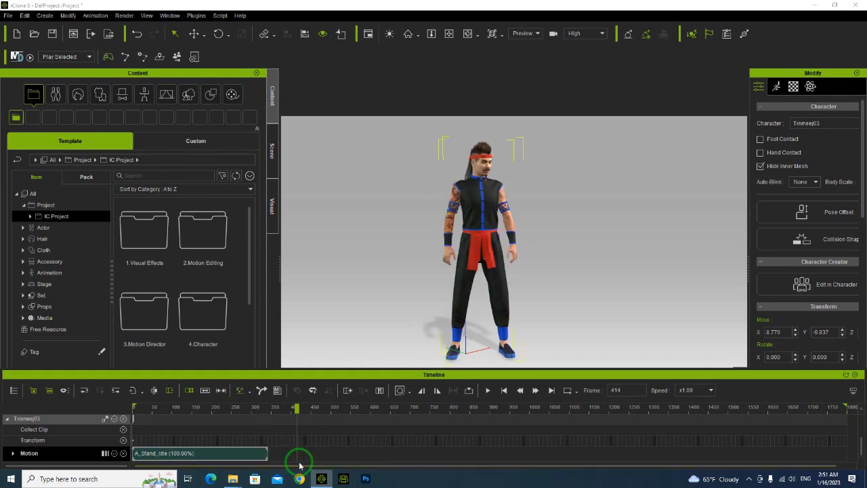
# - Switch to File Explorer, browse to Human Mocap-Pistol Stunt > Dagger Melee > Attack, and show its motions as large thumbnails
pyautogui.click(233, 479)
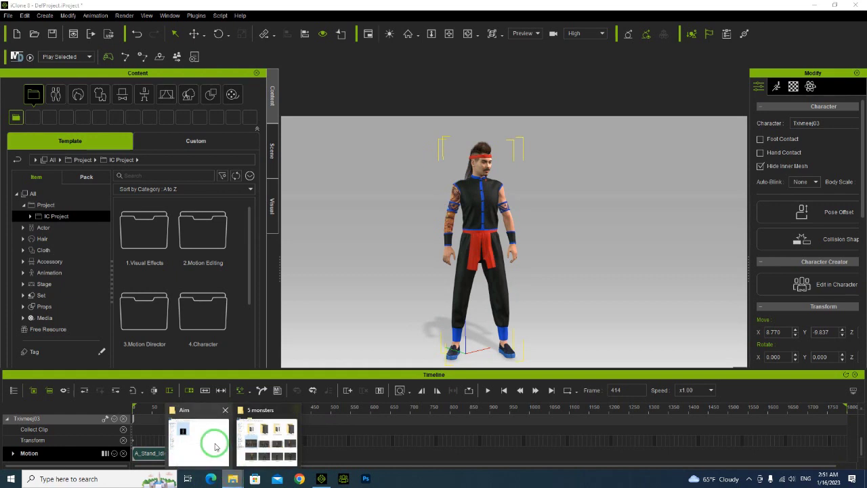
pyautogui.click(207, 439)
pyautogui.moveTo(158, 235); pyautogui.dragTo(403, 52)
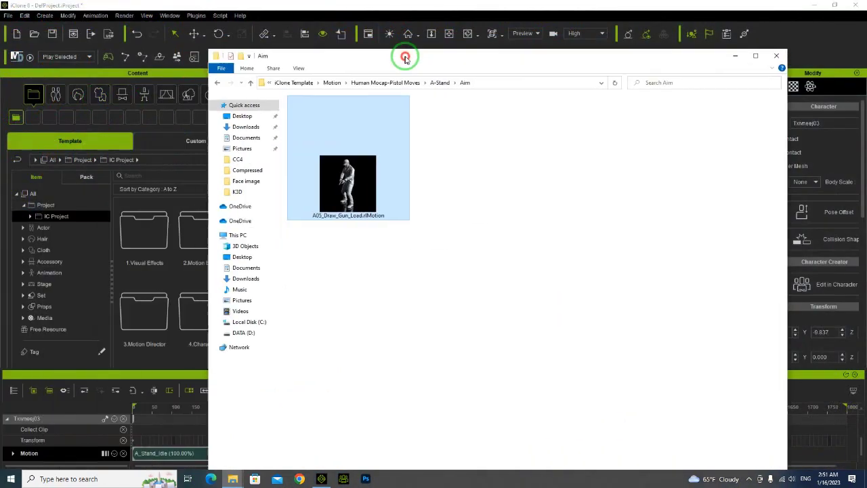
pyautogui.click(219, 80)
pyautogui.click(220, 80)
pyautogui.click(220, 79)
pyautogui.doubleClick(326, 116)
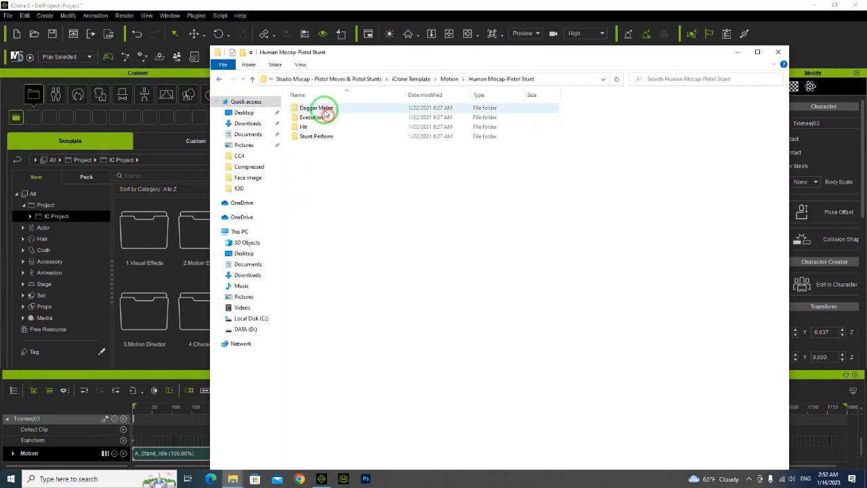
pyautogui.click(331, 109)
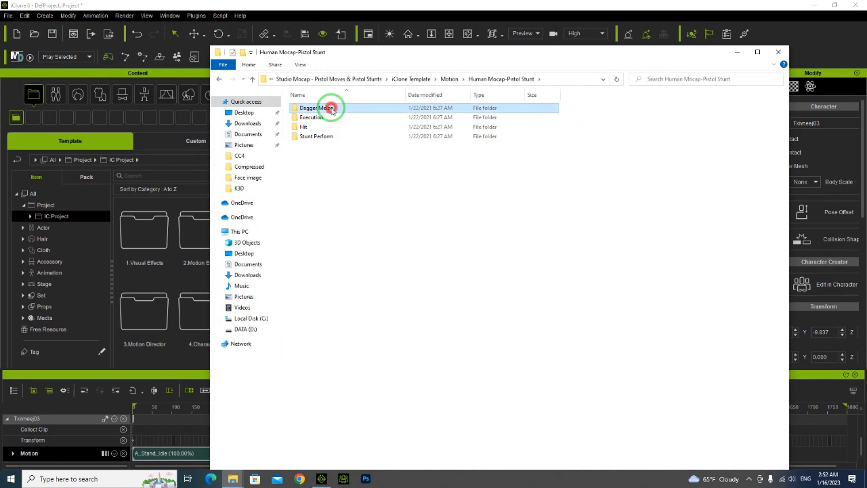
pyautogui.doubleClick(331, 109)
pyautogui.doubleClick(333, 109)
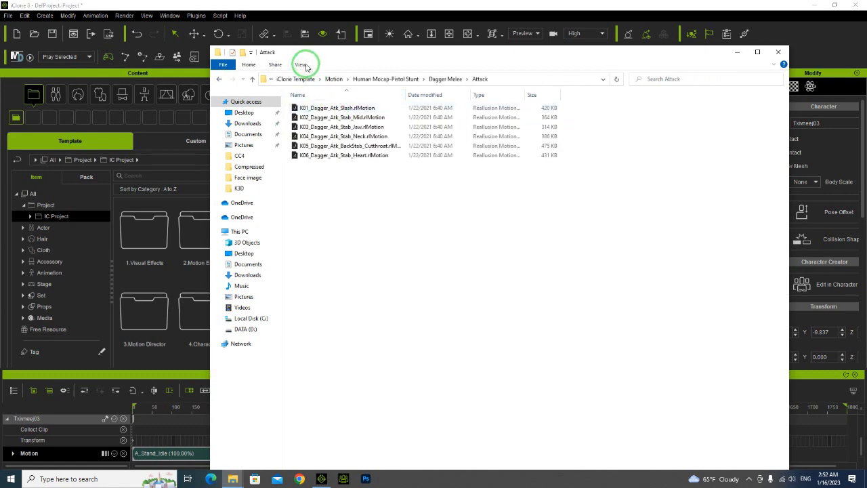
pyautogui.click(305, 66)
pyautogui.click(346, 73)
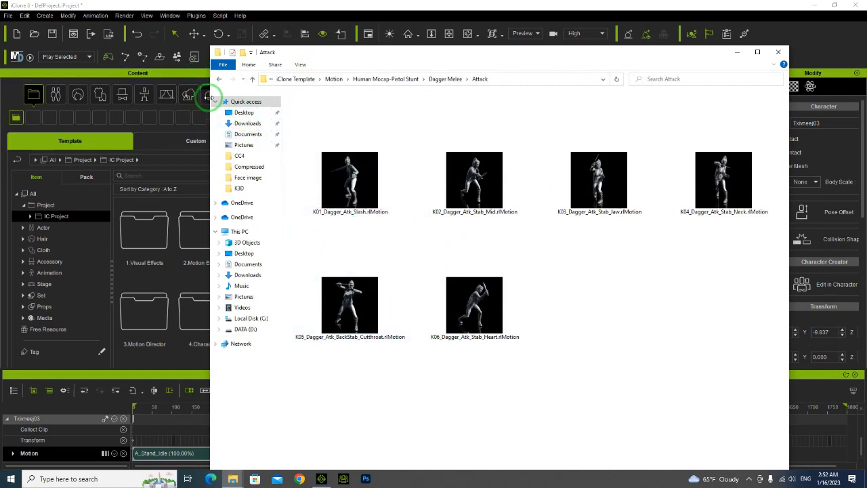
# - Browse to Motion > Human Mocap-Pistol Moves > L-Squat > Shoot and show its contents as large thumbnails
pyautogui.click(219, 79)
pyautogui.click(218, 80)
pyautogui.click(219, 80)
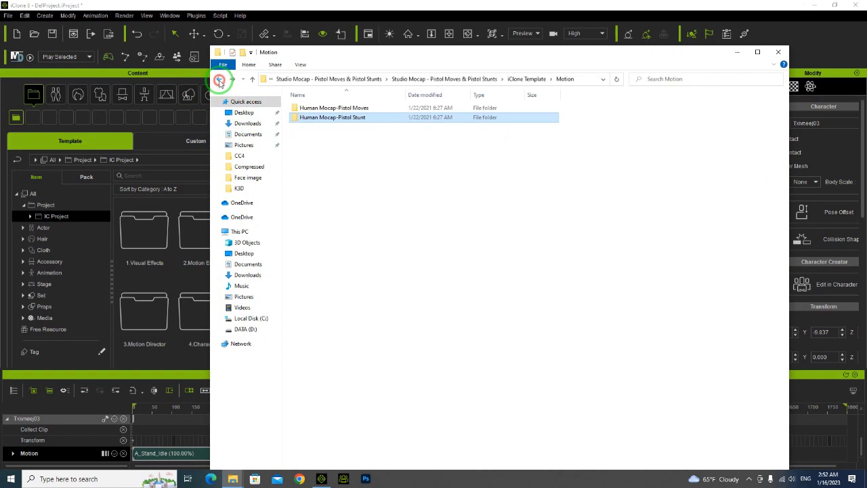
pyautogui.doubleClick(337, 108)
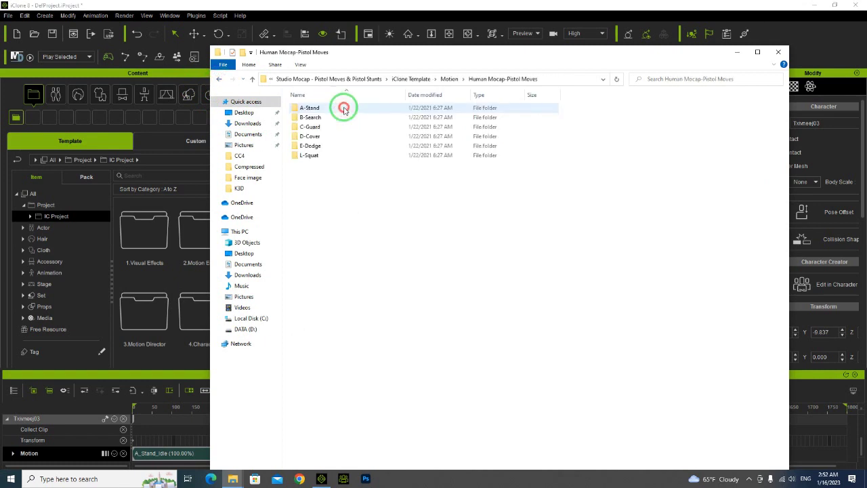
pyautogui.doubleClick(333, 155)
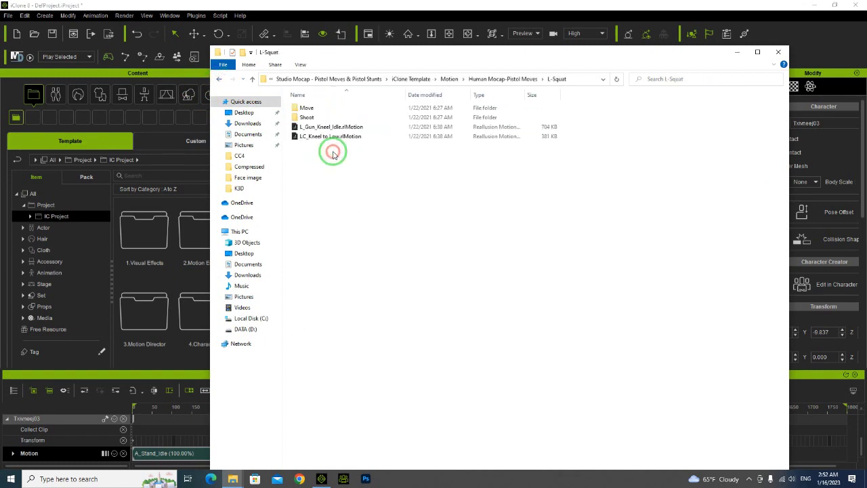
pyautogui.doubleClick(319, 118)
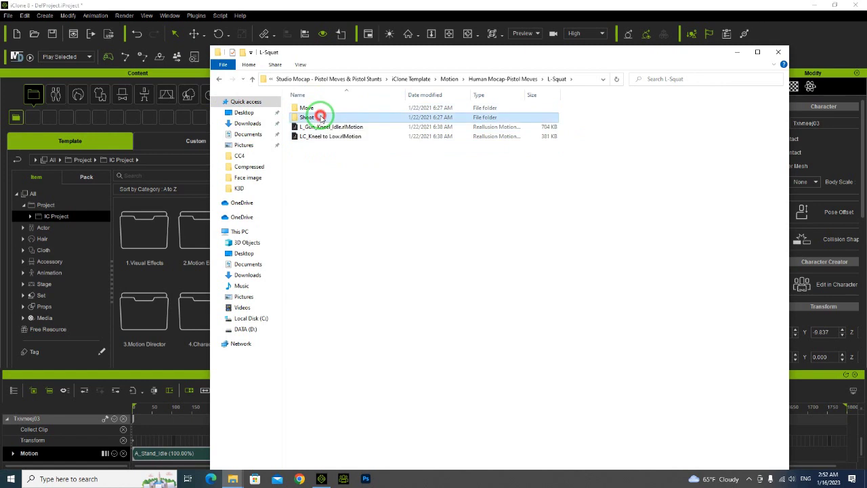
pyautogui.click(301, 64)
pyautogui.click(309, 77)
# - Add the L01_Hold_Gun_Shoot_Kneel motion right after the A_Stand_Idle clip on the character's Motion track, and play the transition
pyautogui.moveTo(350, 180); pyautogui.dragTo(364, 242)
pyautogui.click(598, 54)
pyautogui.moveTo(468, 57); pyautogui.dragTo(691, 40)
pyautogui.moveTo(569, 163); pyautogui.dragTo(268, 456)
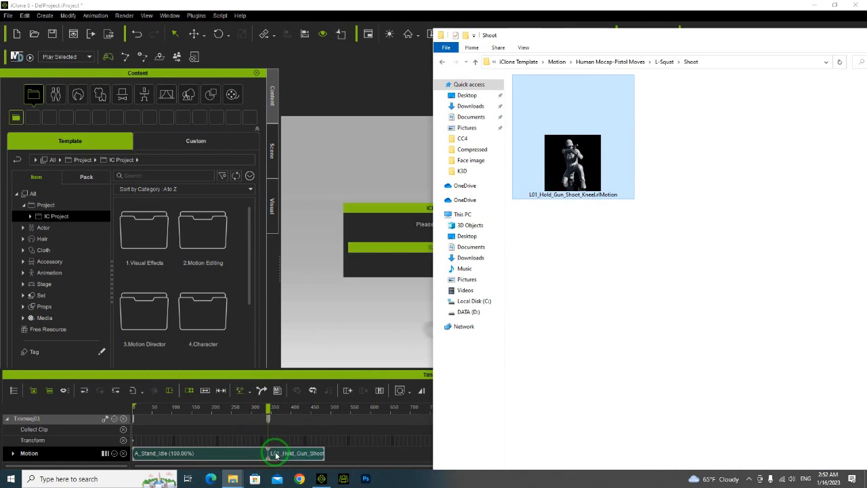
pyautogui.click(257, 409)
pyautogui.press('space')
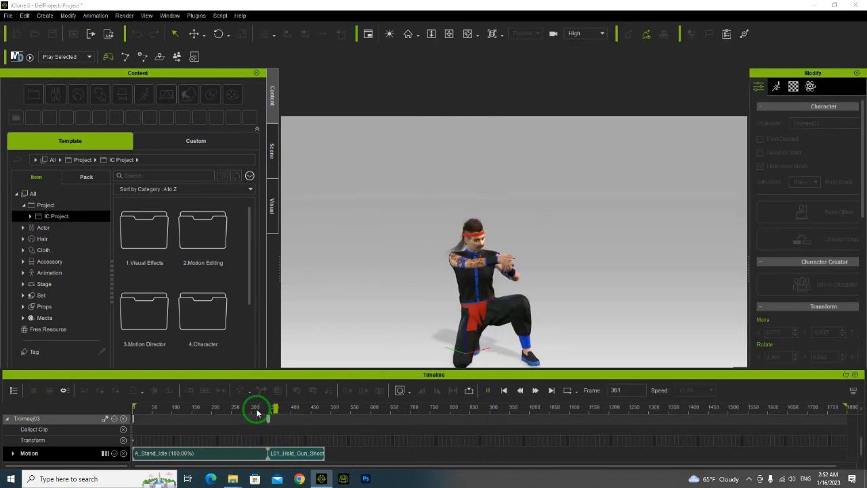
# - Shift the kneeling shoot clip earlier in small moves to overlap the end of A_Stand_Idle, playing the transition after each move
pyautogui.click(274, 459)
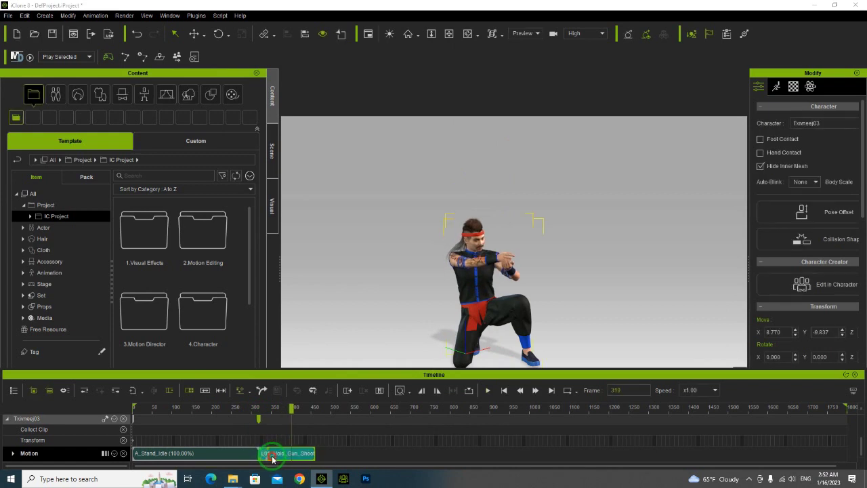
pyautogui.click(242, 411)
pyautogui.press('space')
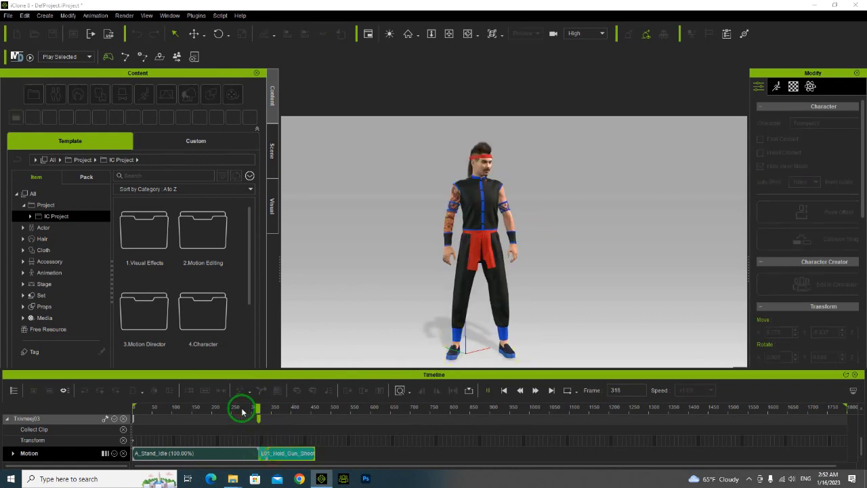
pyautogui.click(281, 457)
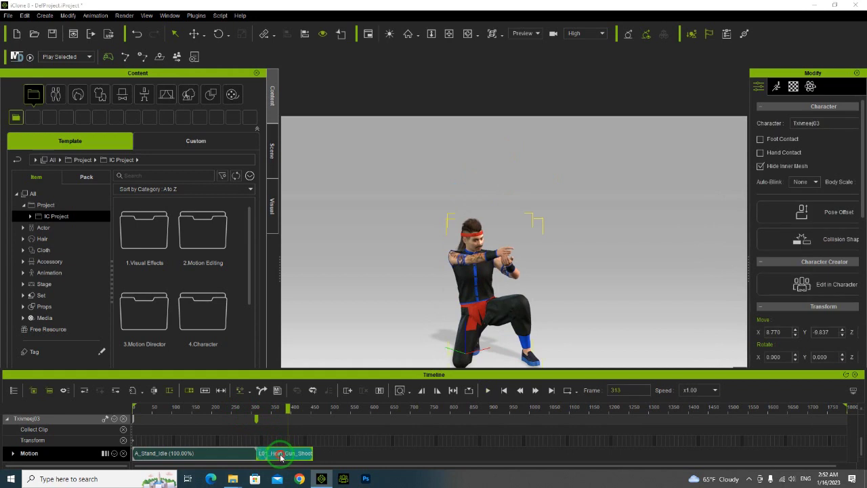
pyautogui.click(246, 422)
pyautogui.click(244, 415)
pyautogui.press('space')
# - Reframe the kneeling character in the viewport and resize the Timeline panel to uncover the playback bar
pyautogui.click(503, 285)
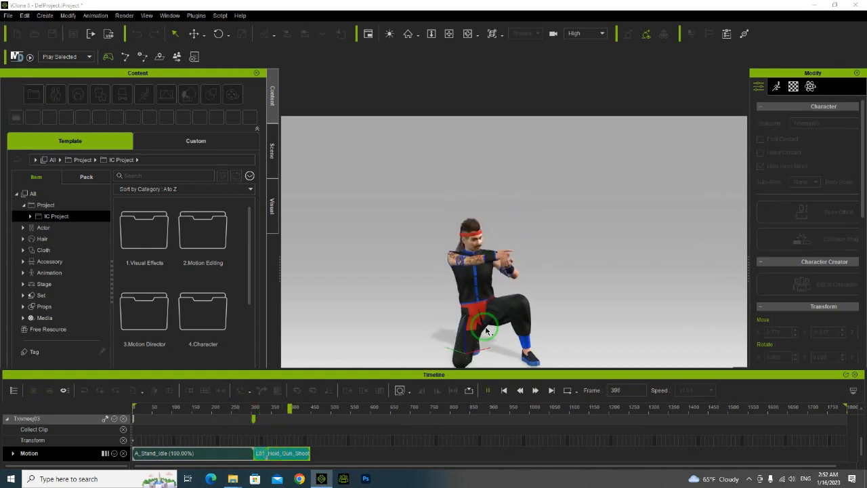
pyautogui.moveTo(486, 284); pyautogui.dragTo(484, 244, button='middle')
pyautogui.moveTo(541, 251); pyautogui.dragTo(485, 255, button='right')
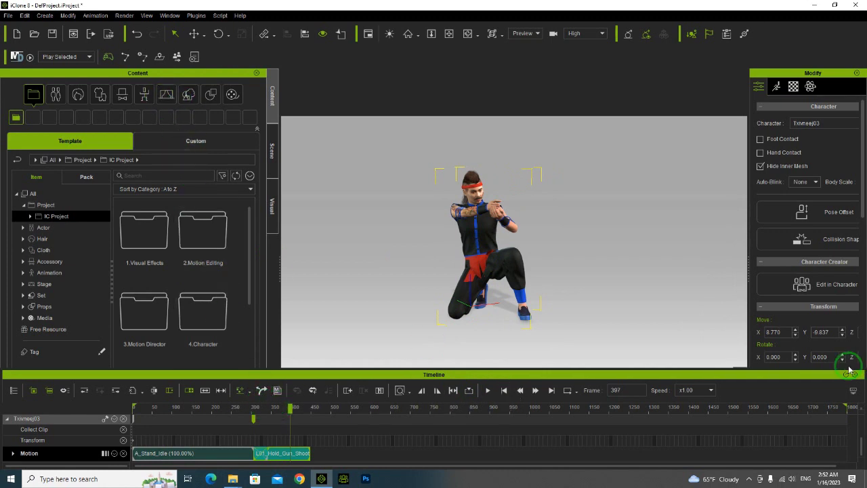
pyautogui.moveTo(657, 377); pyautogui.dragTo(616, 392)
pyautogui.moveTo(540, 313); pyautogui.dragTo(539, 370)
# - Look through the Arm, Torso and Head accessory folders of the custom content library
pyautogui.click(169, 218)
pyautogui.scroll(-2, 217, 251)
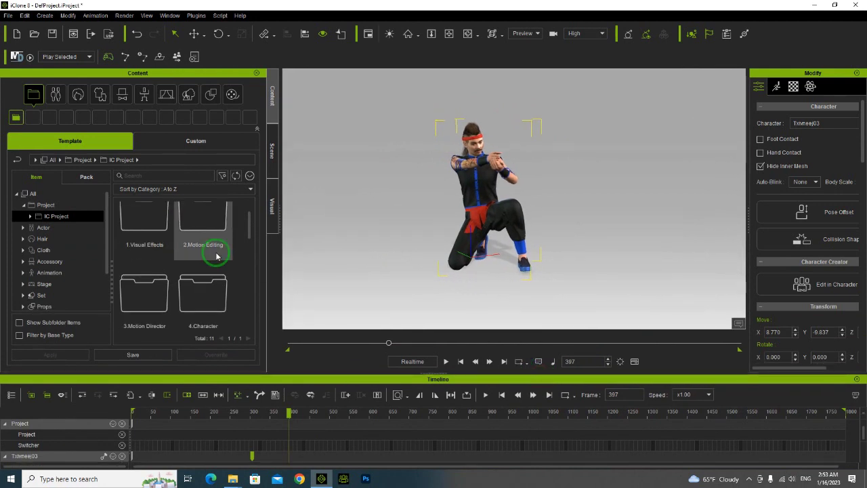
pyautogui.scroll(-2, 85, 280)
pyautogui.click(195, 140)
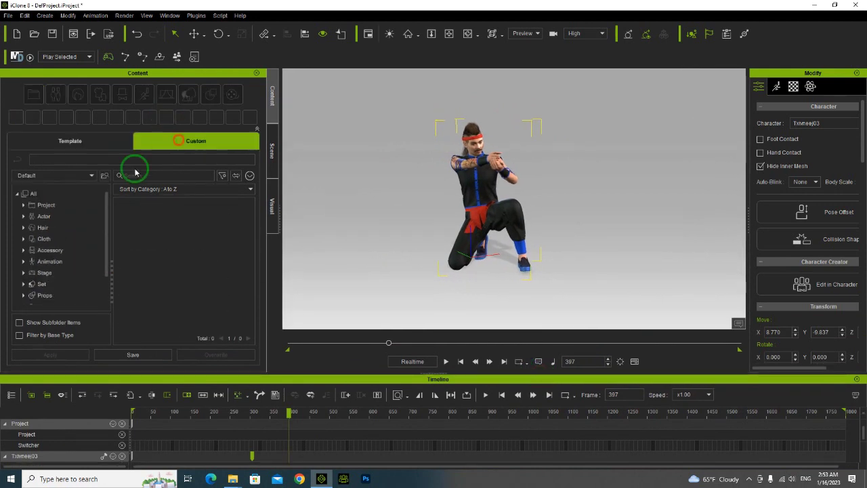
pyautogui.click(23, 250)
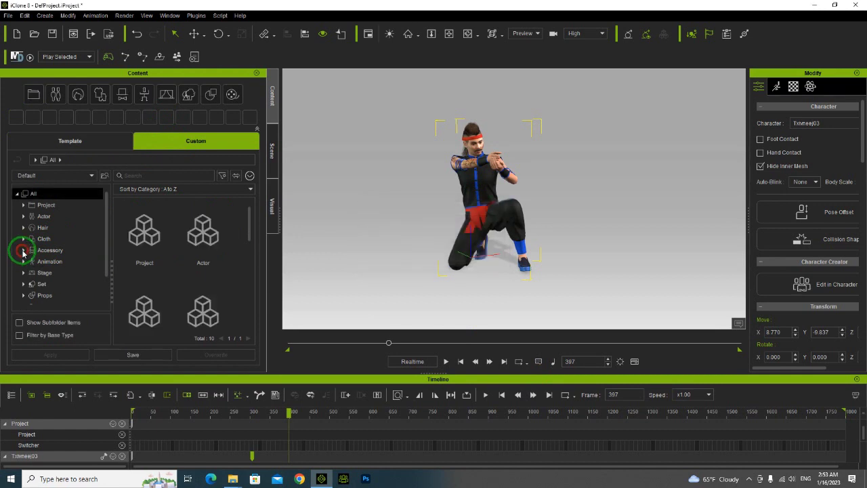
pyautogui.scroll(-1, 44, 269)
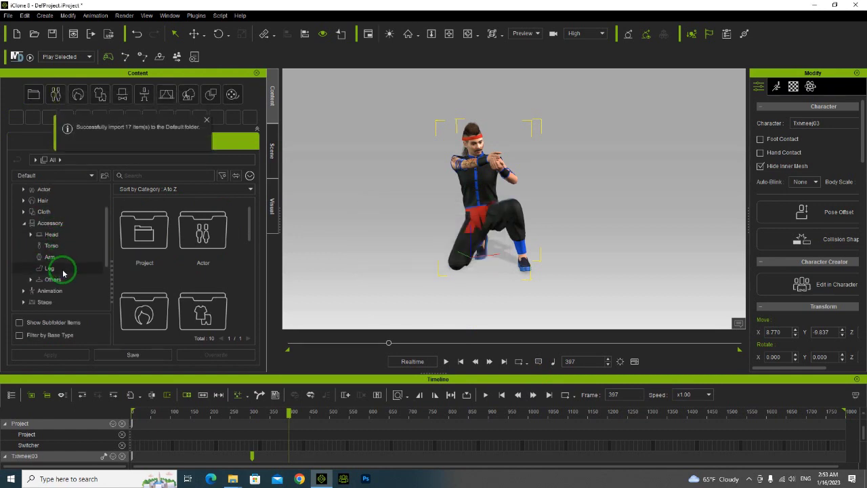
pyautogui.click(57, 258)
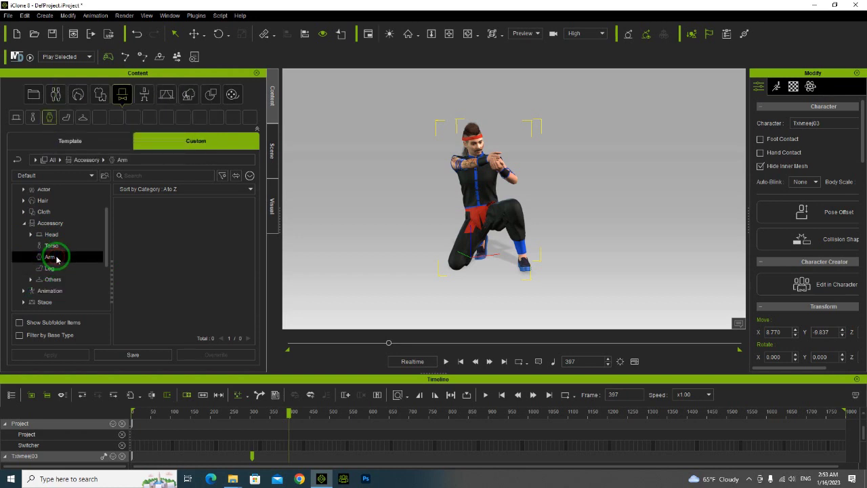
pyautogui.click(57, 247)
pyautogui.scroll(-1, 67, 258)
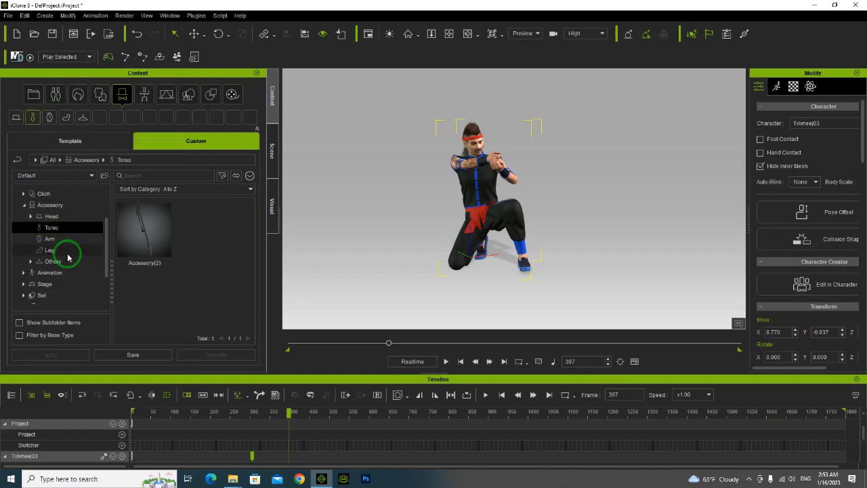
pyautogui.click(57, 217)
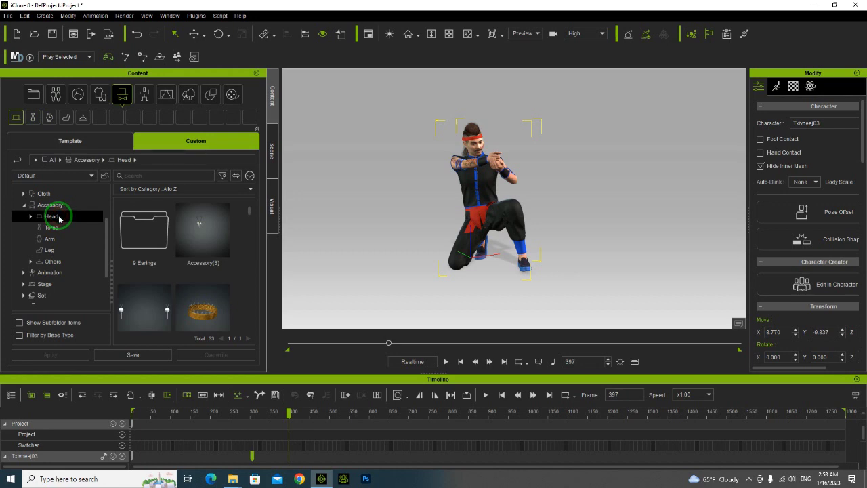
pyautogui.click(57, 206)
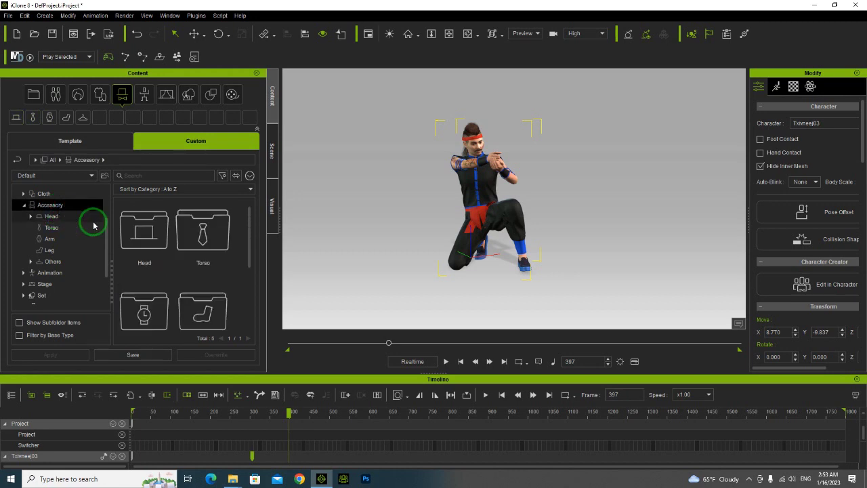
pyautogui.scroll(-2, 166, 271)
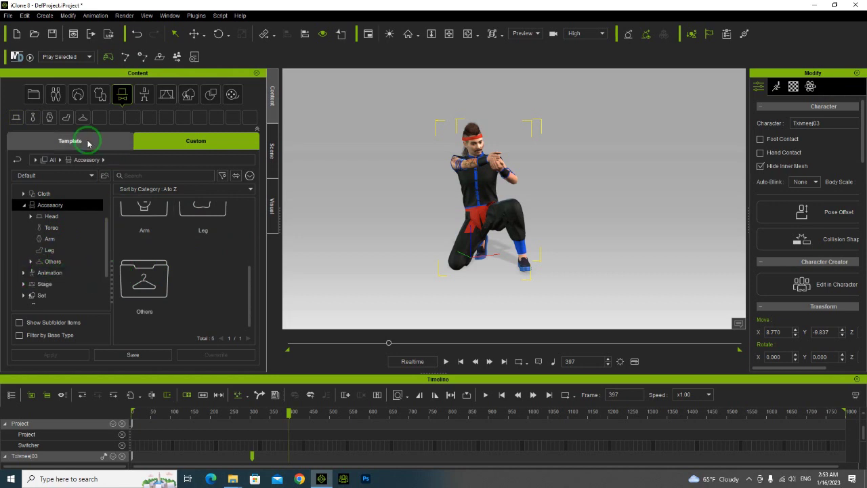
# - Look through the custom props in the Playset - UN Task Force folder
pyautogui.click(211, 94)
pyautogui.doubleClick(158, 257)
pyautogui.scroll(-4, 197, 257)
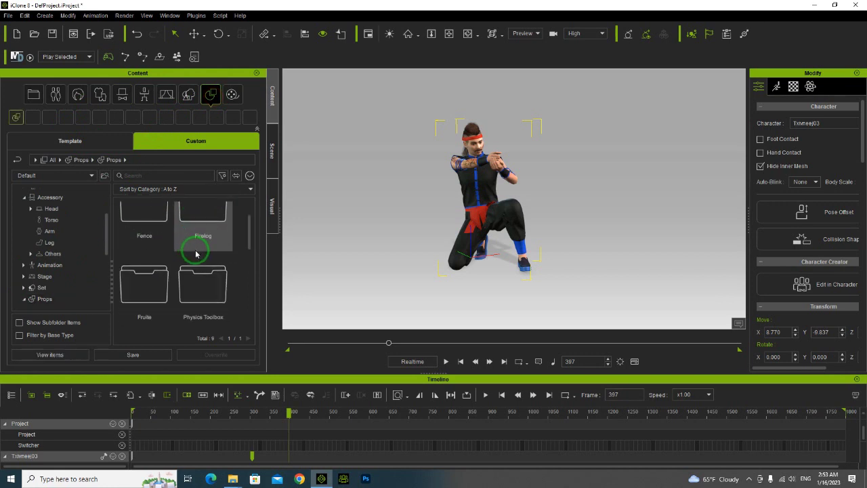
pyautogui.scroll(-1, 220, 274)
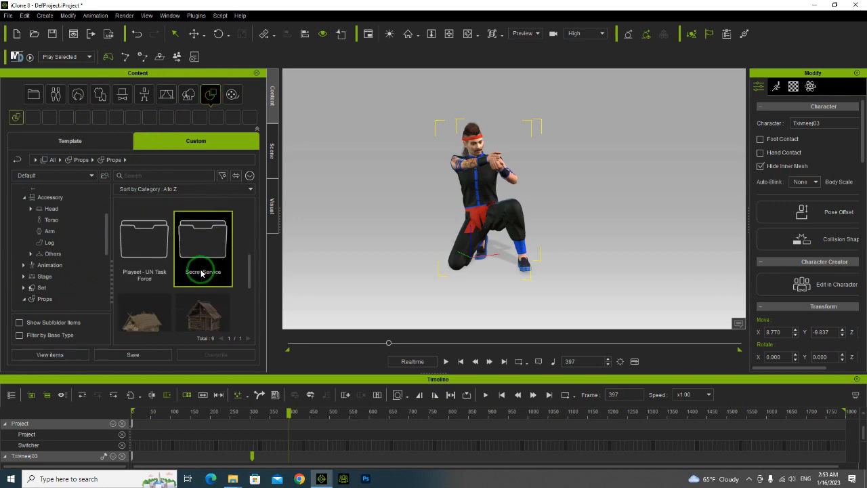
pyautogui.doubleClick(142, 261)
pyautogui.scroll(-1, 212, 244)
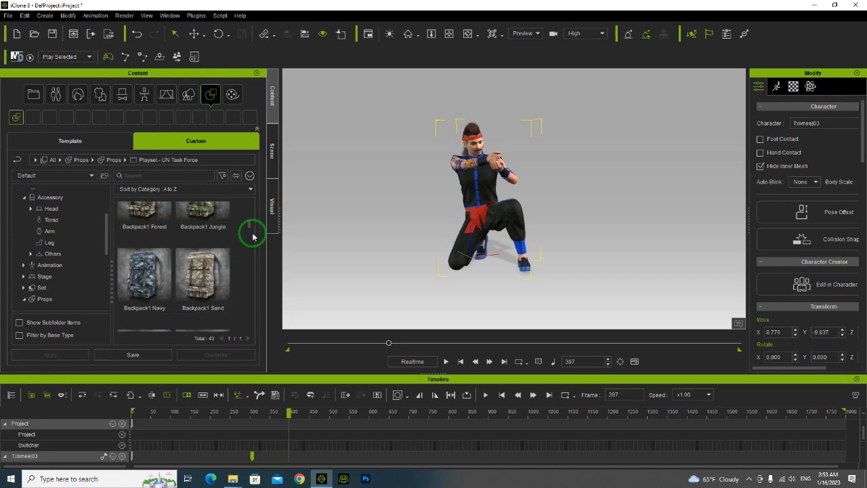
pyautogui.moveTo(248, 227); pyautogui.dragTo(228, 309)
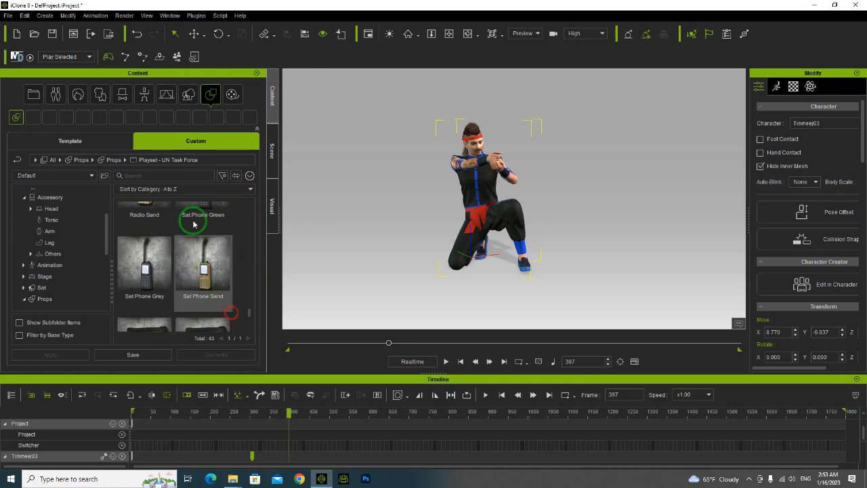
pyautogui.scroll(-4, 58, 270)
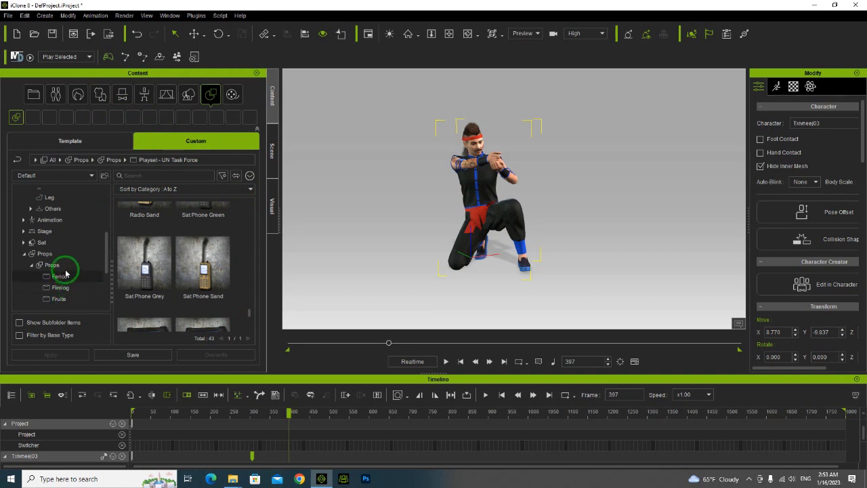
# - Open the Secret Service folder of the custom props and add the Walther P99 pistol to the scene at the character
pyautogui.click(54, 265)
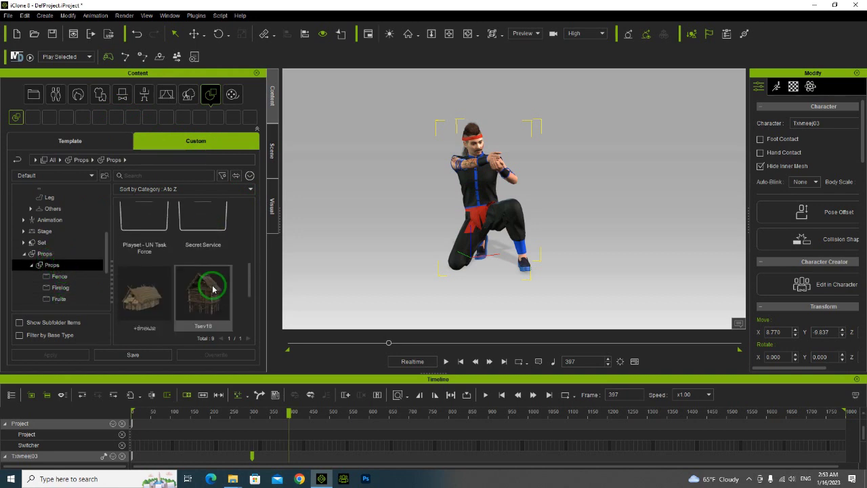
pyautogui.scroll(1, 207, 257)
pyautogui.click(207, 231)
pyautogui.doubleClick(210, 240)
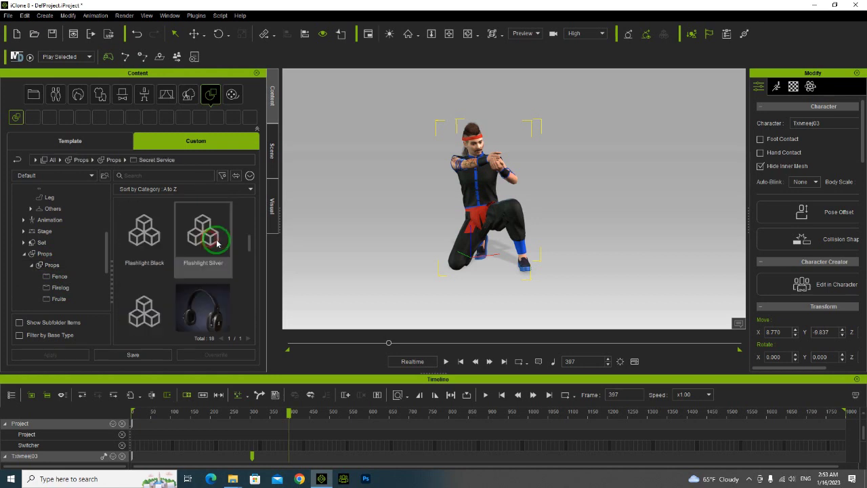
pyautogui.scroll(-3, 162, 282)
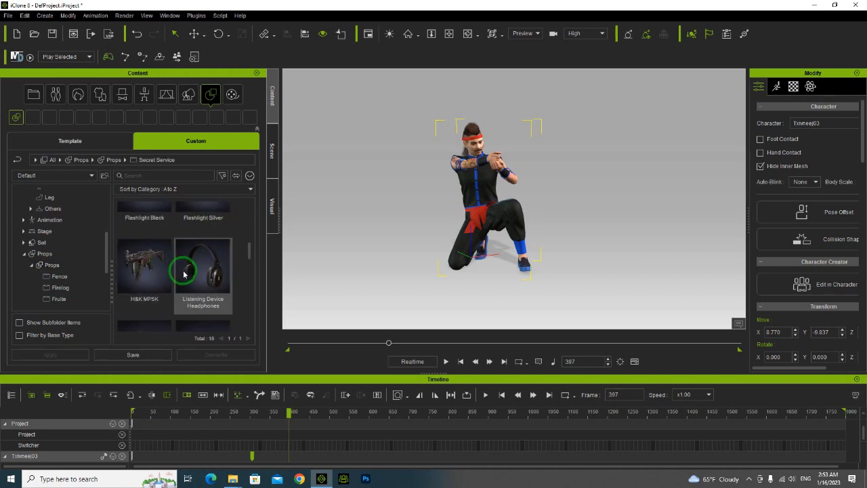
pyautogui.scroll(-4, 176, 279)
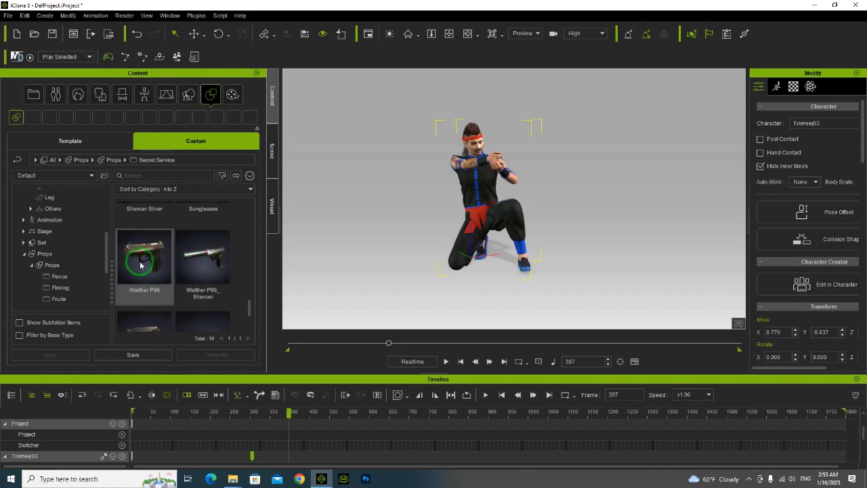
pyautogui.scroll(-1, 144, 260)
pyautogui.moveTo(147, 250); pyautogui.dragTo(480, 181)
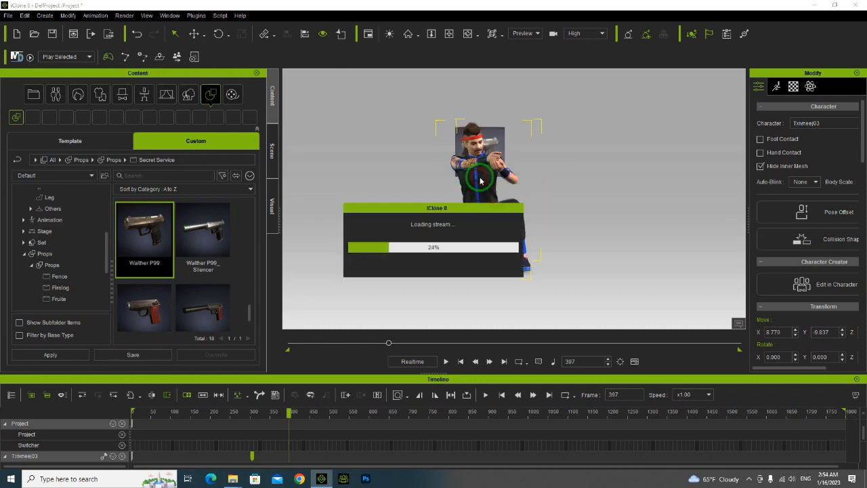
# - Move the pistol beside the kneeling character's hands, to about X 203, Y 363, and select the character
pyautogui.scroll(2, 485, 189)
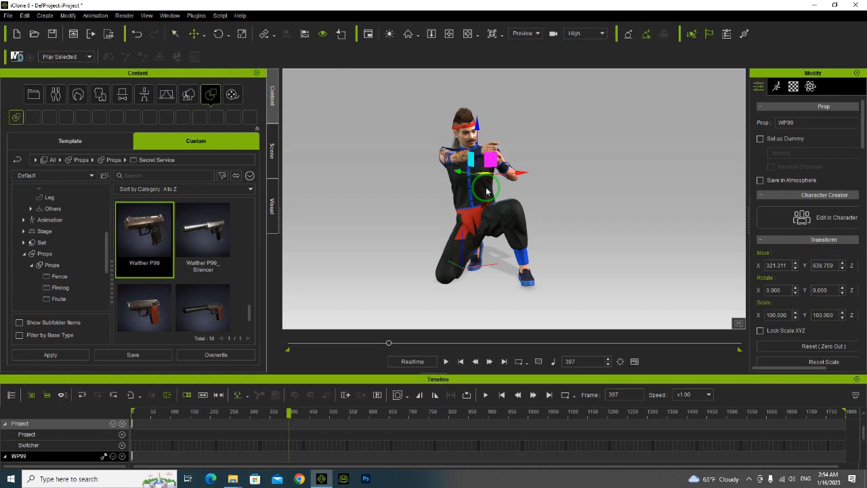
pyautogui.scroll(2, 477, 174)
pyautogui.moveTo(447, 176); pyautogui.dragTo(451, 194, button='middle')
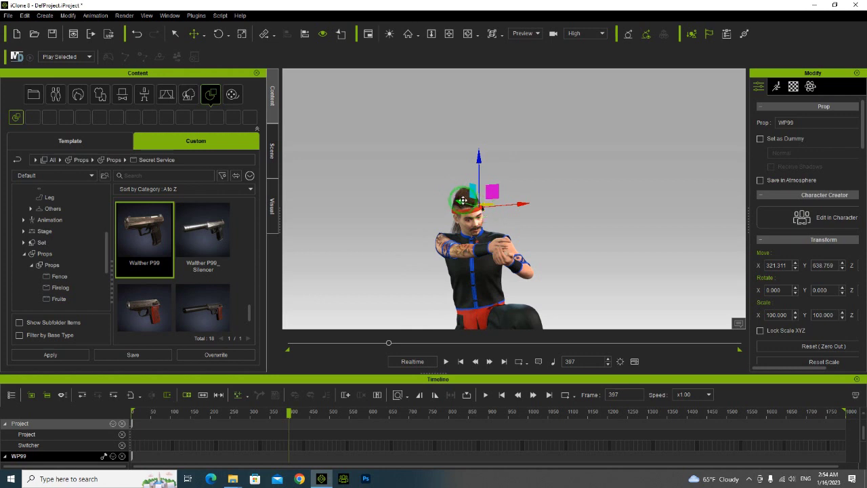
pyautogui.moveTo(461, 201); pyautogui.dragTo(537, 253)
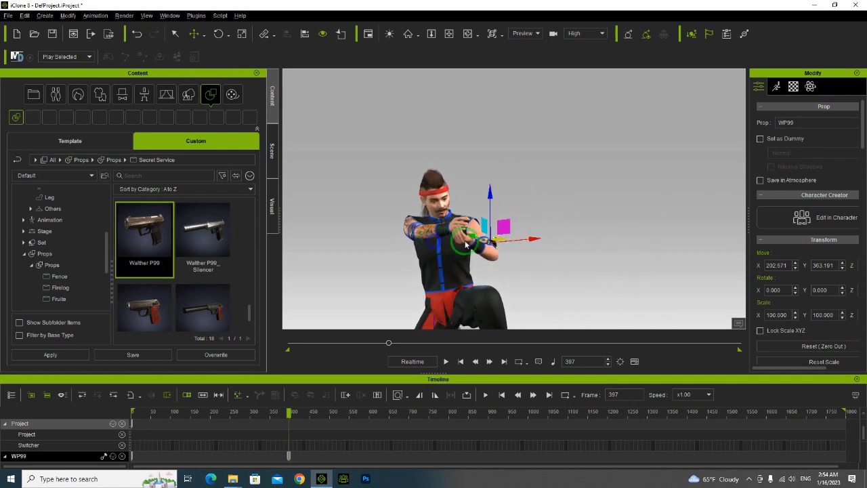
pyautogui.scroll(-5, 494, 244)
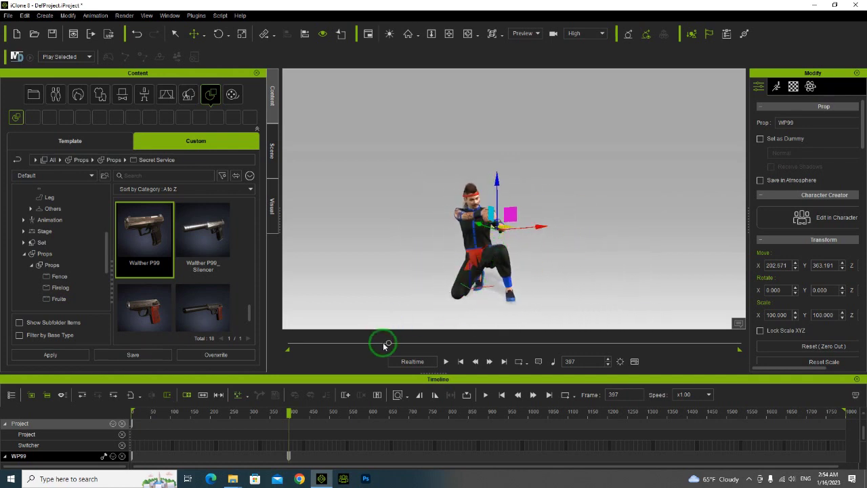
pyautogui.click(492, 251)
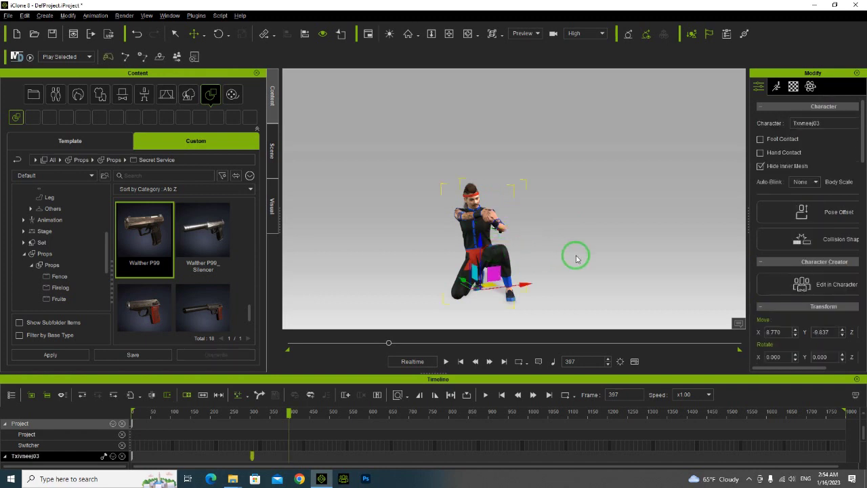
# - Delete the Walther P99 pistol standing beside the kneeling character
pyautogui.moveTo(437, 255); pyautogui.dragTo(507, 259, button='right')
pyautogui.click(578, 227)
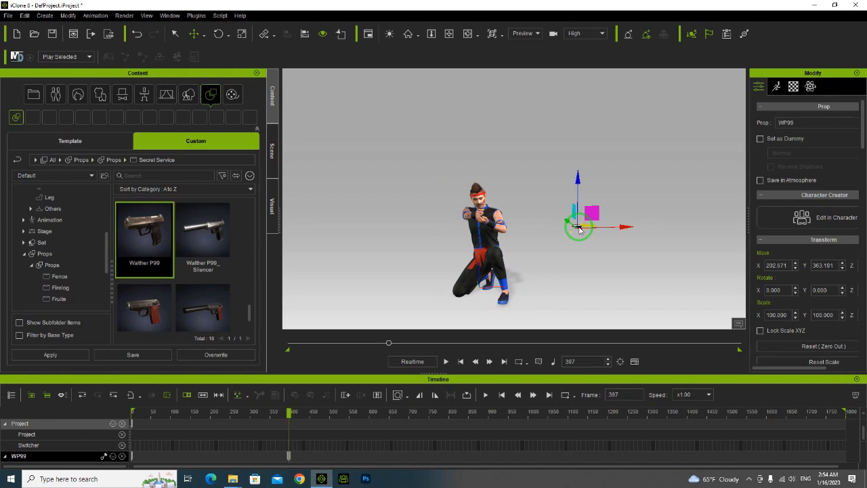
pyautogui.press('Delete')
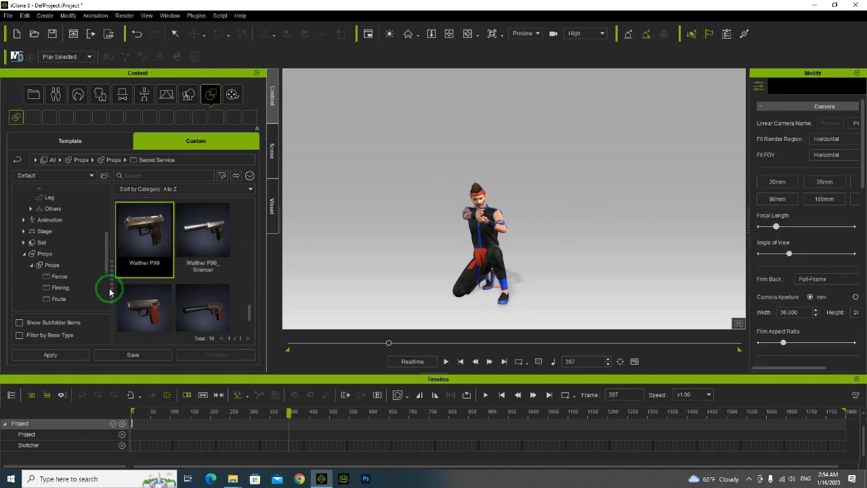
pyautogui.scroll(-2, 132, 267)
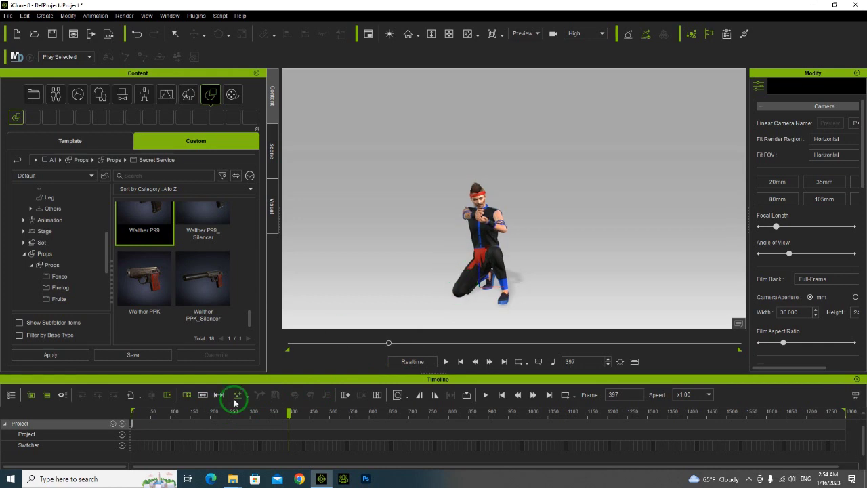
# - Switch to File Explorer, open a second window and browse to the K3D folder on the Desktop
pyautogui.moveTo(233, 478)
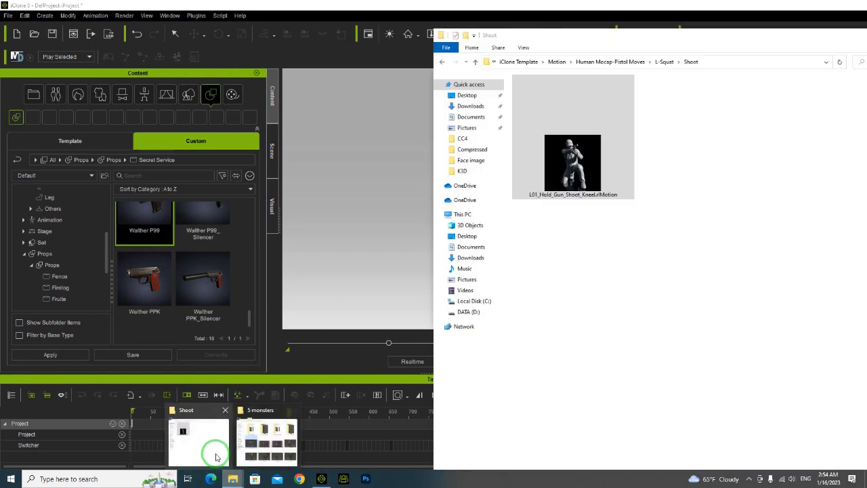
pyautogui.moveTo(250, 454)
pyautogui.click(197, 452)
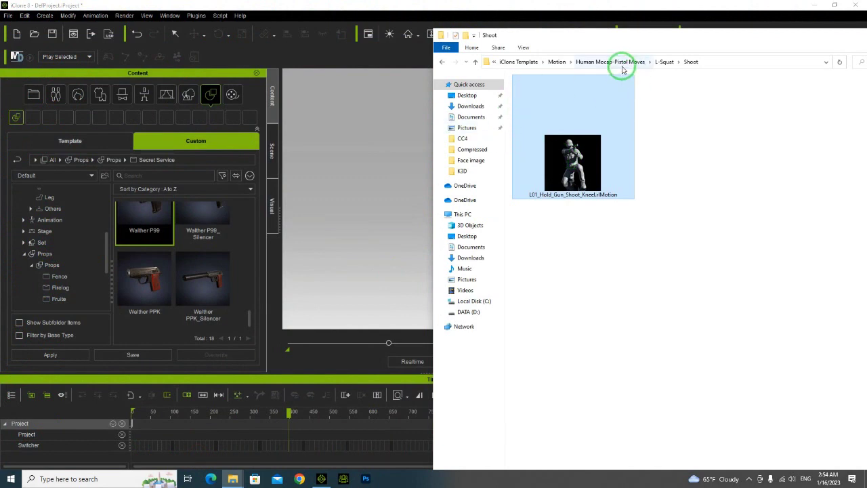
pyautogui.click(660, 293)
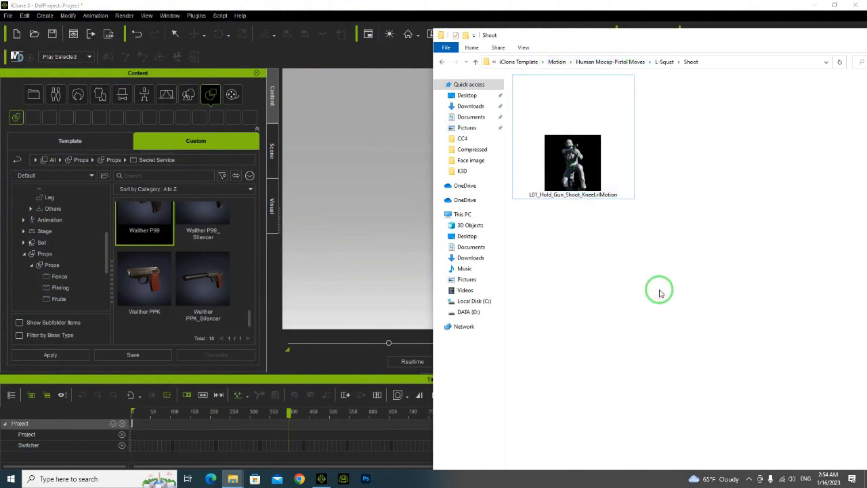
pyautogui.hotkey('ctrl', 'n')
pyautogui.click(39, 284)
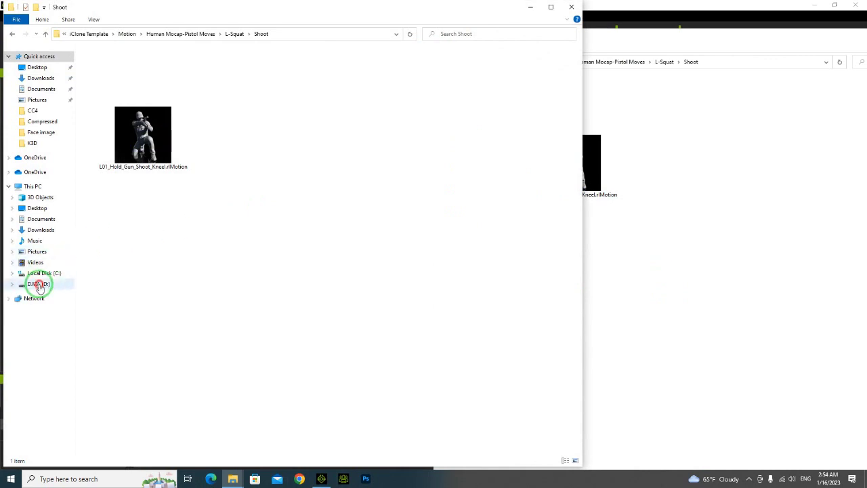
pyautogui.click(37, 78)
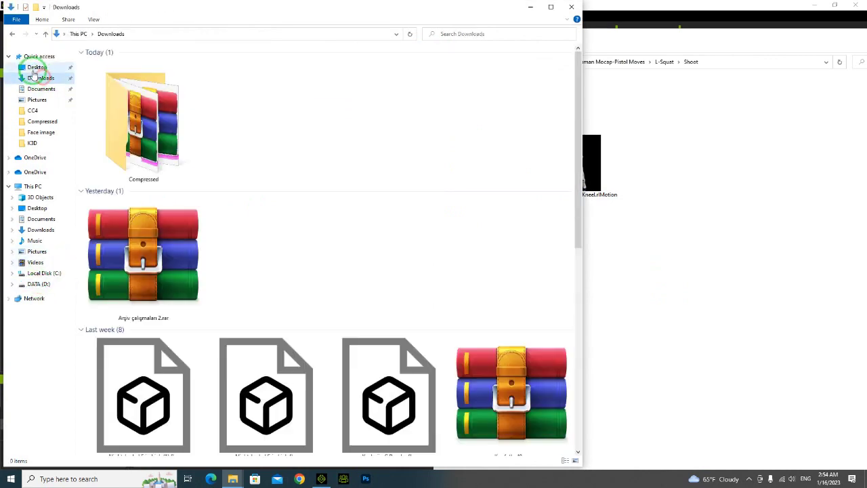
pyautogui.click(36, 68)
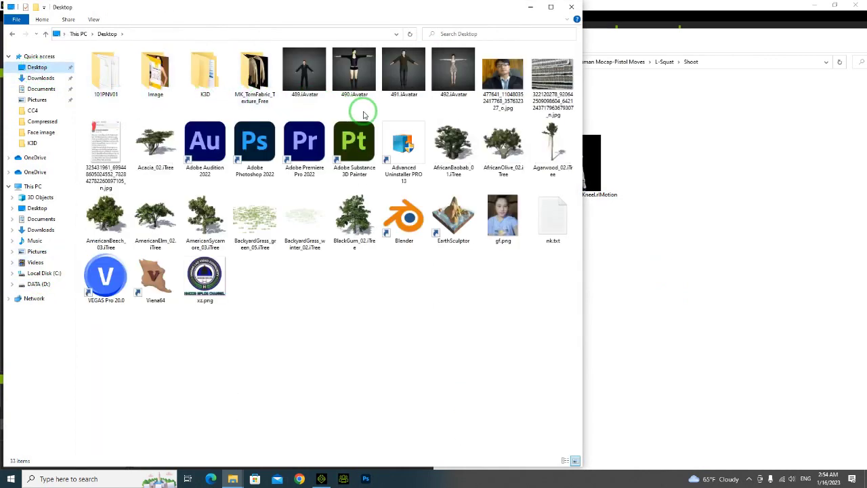
pyautogui.doubleClick(205, 74)
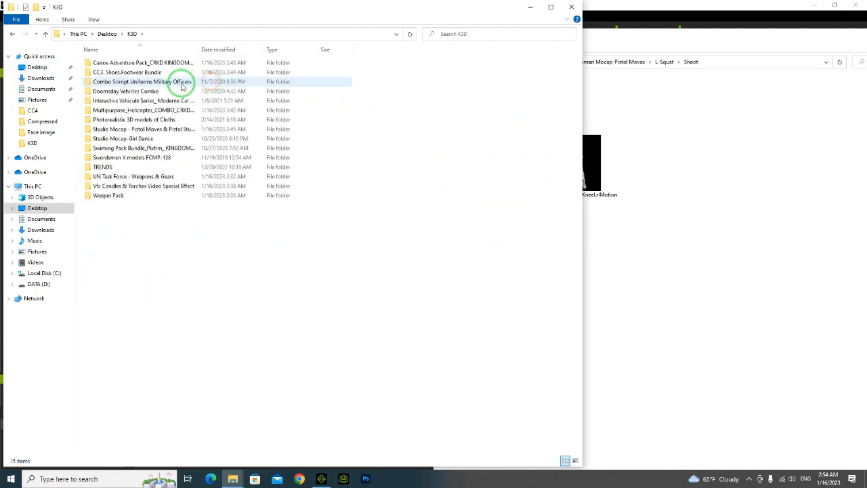
# - Open the Playset - UN Task Force accessories folder in the iClone Template of UN Task Force - Weapons & Gears
pyautogui.doubleClick(130, 177)
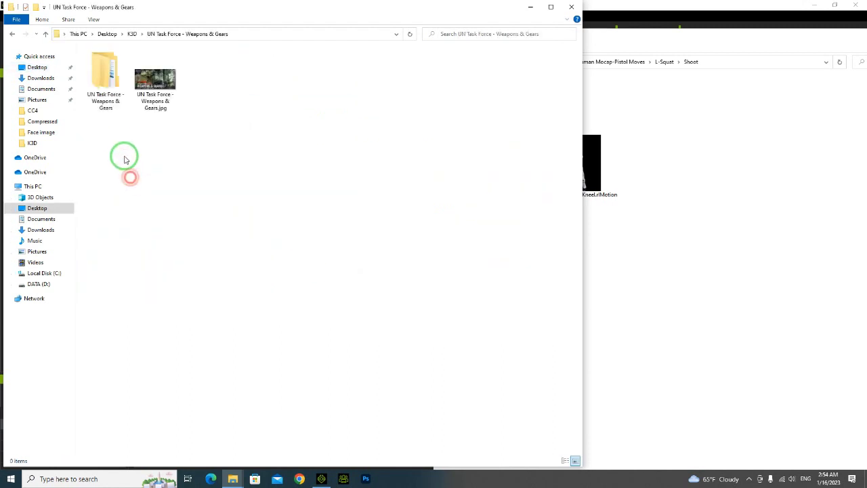
pyautogui.doubleClick(107, 77)
pyautogui.click(99, 65)
pyautogui.doubleClick(98, 65)
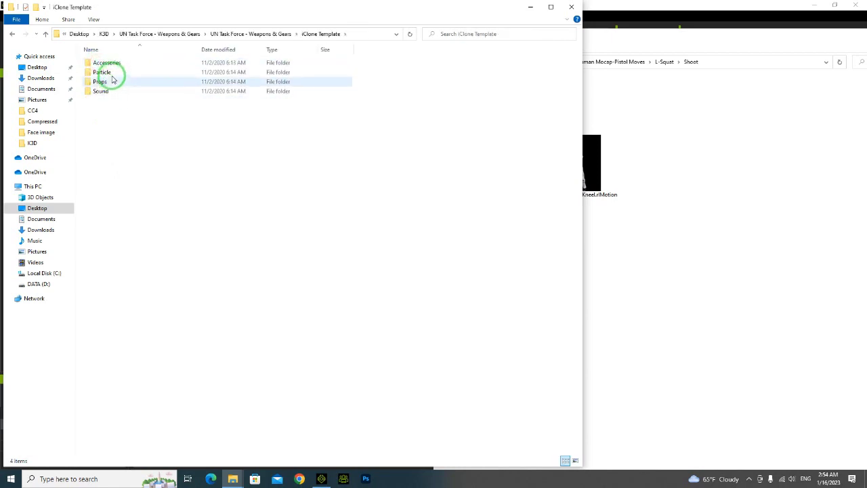
pyautogui.doubleClick(116, 65)
pyautogui.doubleClick(113, 62)
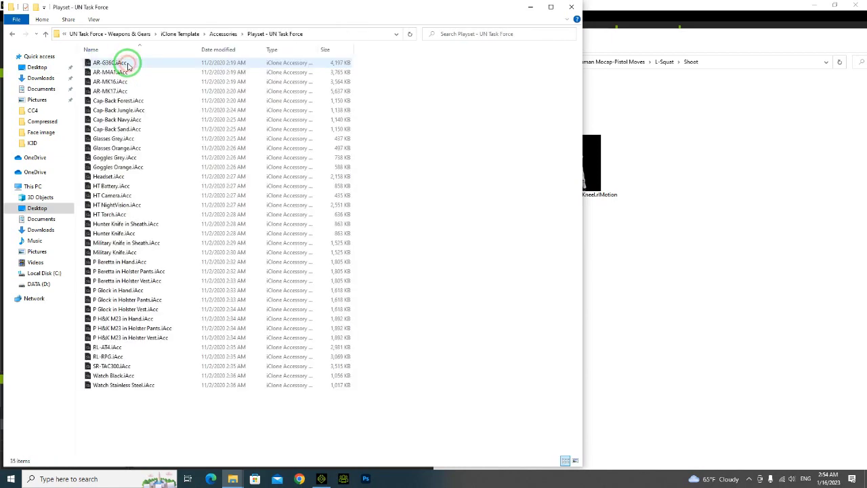
# - Show the accessory files as large thumbnails and apply P H&K M23 in Hand.iAcc to the kneeling character in iClone
pyautogui.click(94, 19)
pyautogui.click(101, 29)
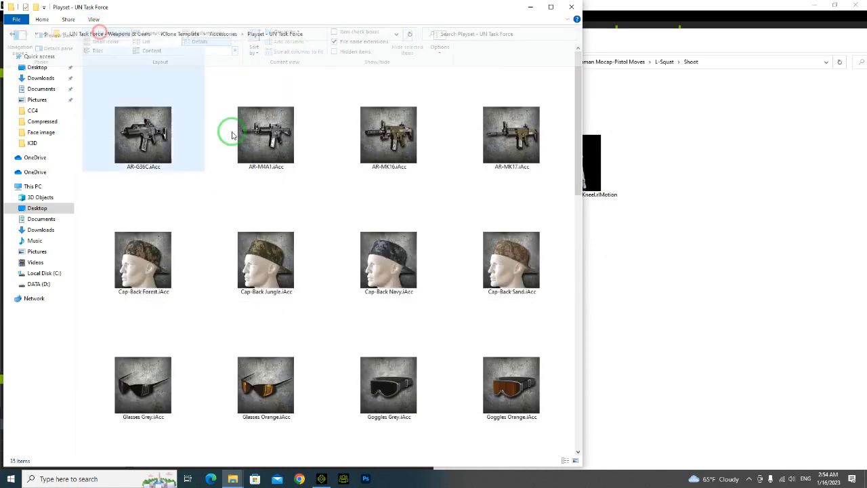
pyautogui.scroll(-10, 397, 252)
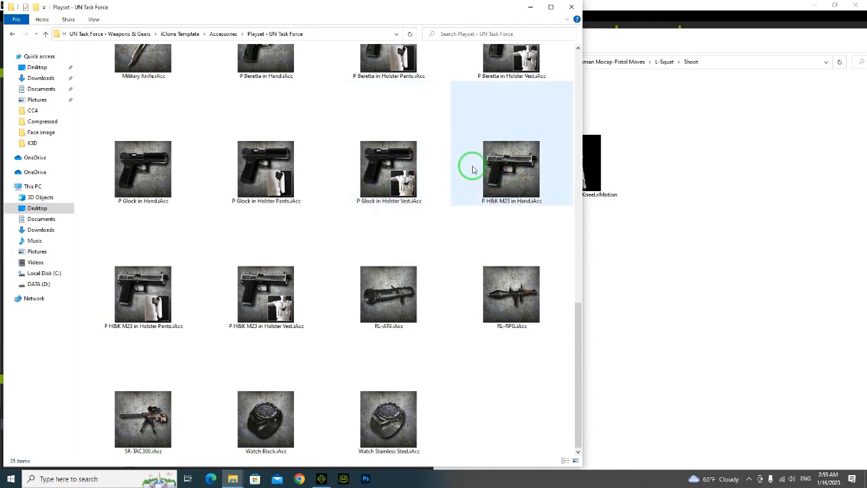
pyautogui.moveTo(552, 174); pyautogui.dragTo(477, 278)
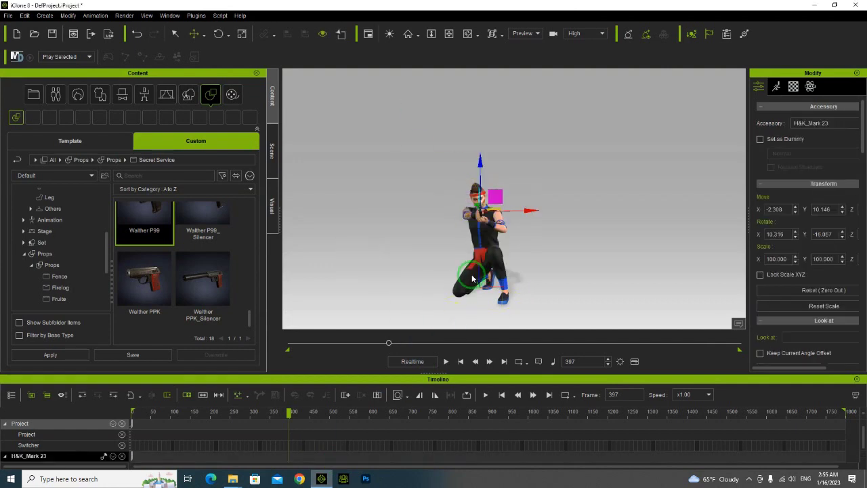
# - Move the H&K Mark 23 pistol closer into the character's right hand, to about X -2.34, Y 7.95
pyautogui.scroll(6, 461, 250)
pyautogui.moveTo(525, 251); pyautogui.dragTo(253, 250, button='right')
pyautogui.moveTo(477, 252); pyautogui.dragTo(424, 242, button='right')
pyautogui.scroll(3, 428, 240)
pyautogui.moveTo(430, 241); pyautogui.dragTo(480, 193, button='middle')
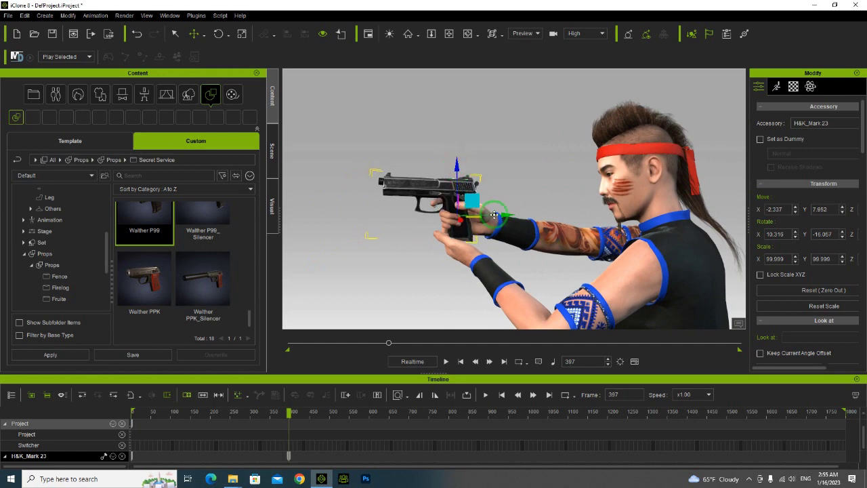
# - Raise the pistol and shift it along the grip so the trigger guard lines up with the index finger
pyautogui.moveTo(396, 212); pyautogui.dragTo(545, 227, button='right')
pyautogui.scroll(3, 463, 220)
pyautogui.moveTo(464, 224); pyautogui.dragTo(217, 194, button='right')
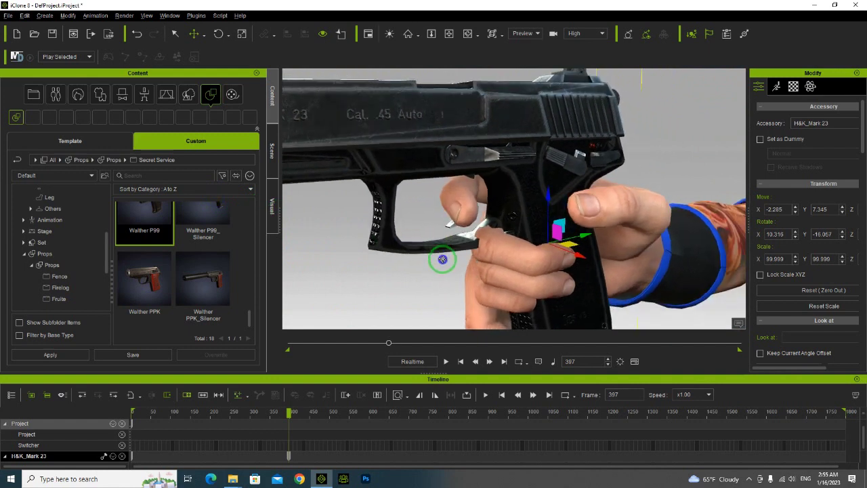
pyautogui.moveTo(442, 258); pyautogui.dragTo(444, 273, button='right')
pyautogui.moveTo(549, 265); pyautogui.dragTo(403, 248, button='right')
pyautogui.moveTo(641, 217); pyautogui.dragTo(641, 197)
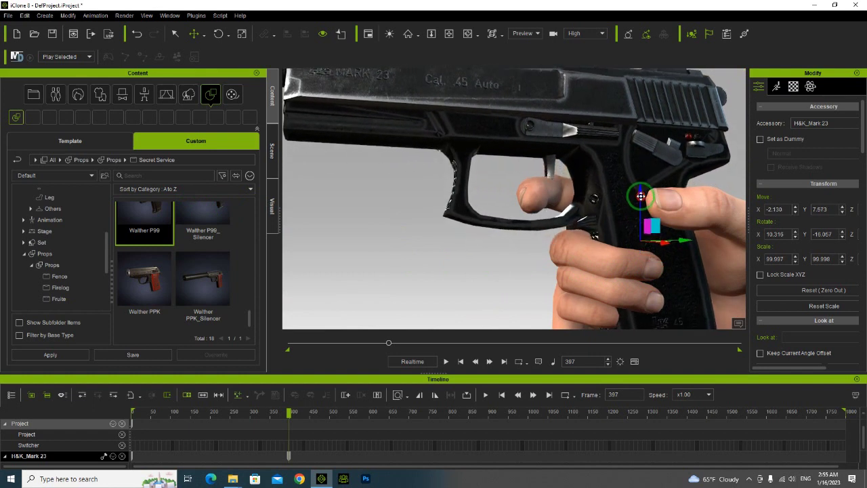
pyautogui.moveTo(682, 240); pyautogui.dragTo(701, 241)
# - Centre the pistol sideways in the hand at about X -2.83, Y 6.58, rotated to about X 10.37, Y -17.49
pyautogui.moveTo(533, 227); pyautogui.dragTo(648, 224, button='right')
pyautogui.moveTo(501, 226); pyautogui.dragTo(466, 221, button='right')
pyautogui.moveTo(483, 284); pyautogui.dragTo(440, 284)
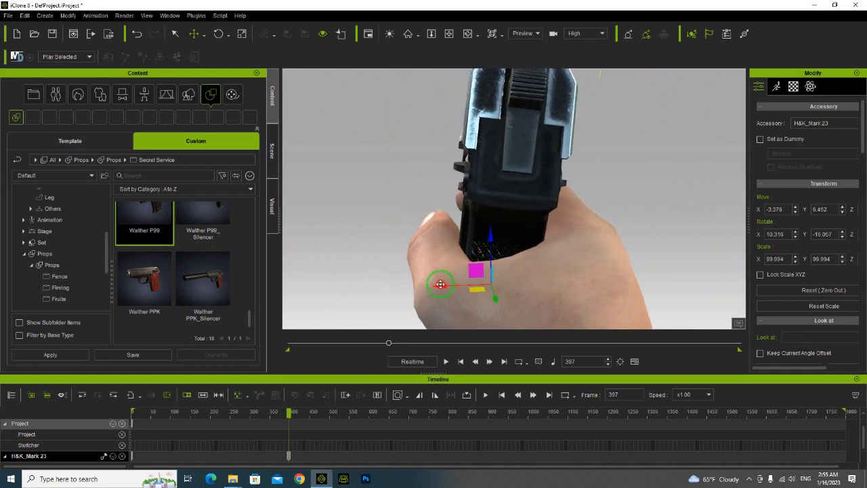
pyautogui.moveTo(440, 284); pyautogui.dragTo(562, 223, button='right')
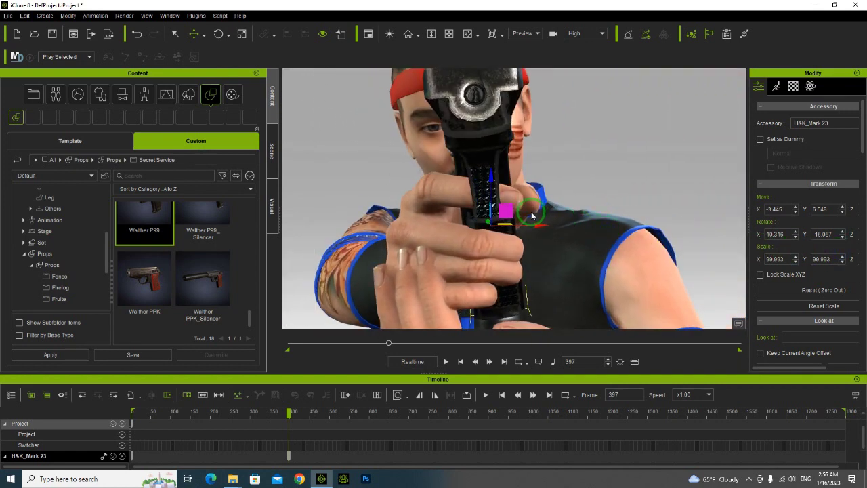
pyautogui.moveTo(535, 214); pyautogui.dragTo(532, 225)
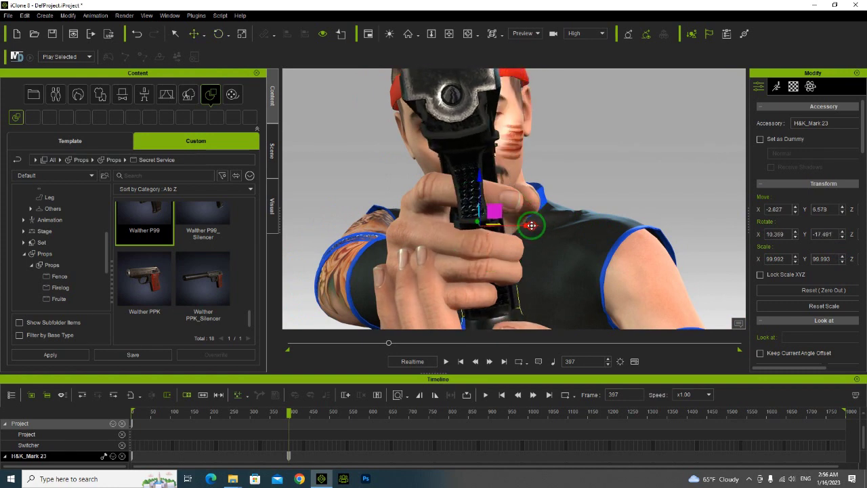
# - Check the pistol's fit from both sides of the hand and remove its object animation
pyautogui.moveTo(667, 229); pyautogui.dragTo(329, 229, button='right')
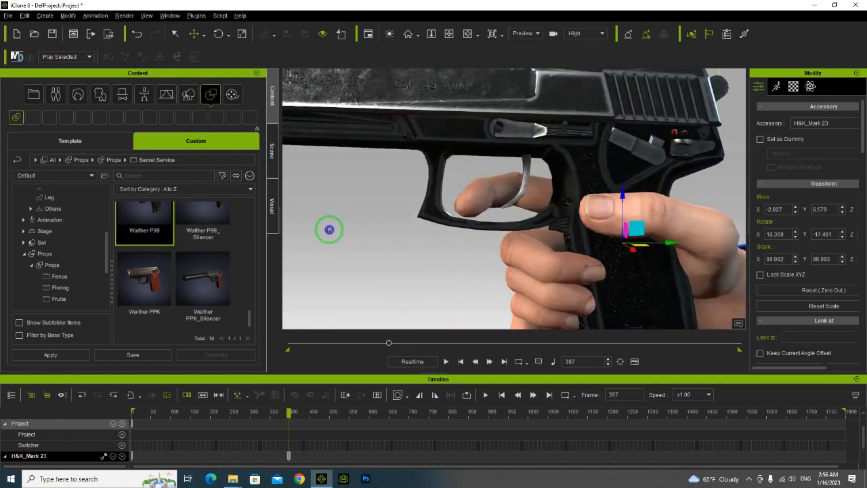
pyautogui.scroll(-5, 453, 206)
pyautogui.moveTo(453, 215); pyautogui.dragTo(87, 209, button='right')
pyautogui.moveTo(462, 226); pyautogui.dragTo(616, 232, button='right')
pyautogui.moveTo(461, 242); pyautogui.dragTo(526, 216, button='right')
pyautogui.scroll(6, 526, 215)
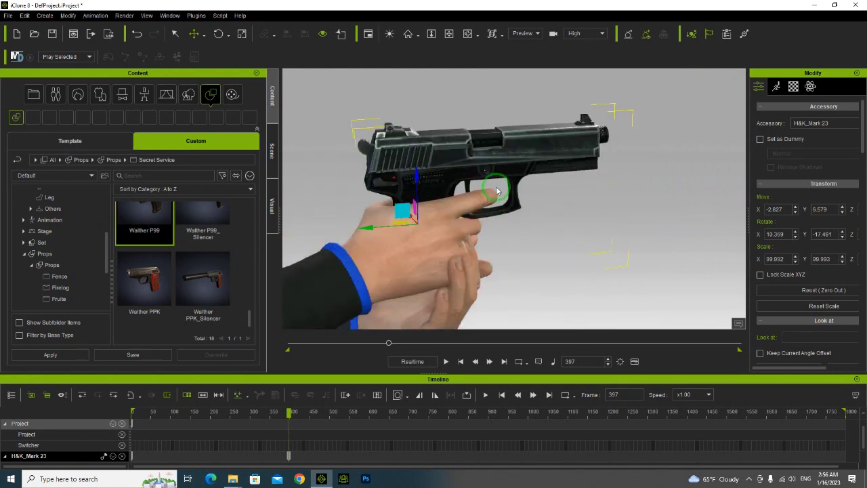
pyautogui.rightClick(510, 163)
pyautogui.click(551, 339)
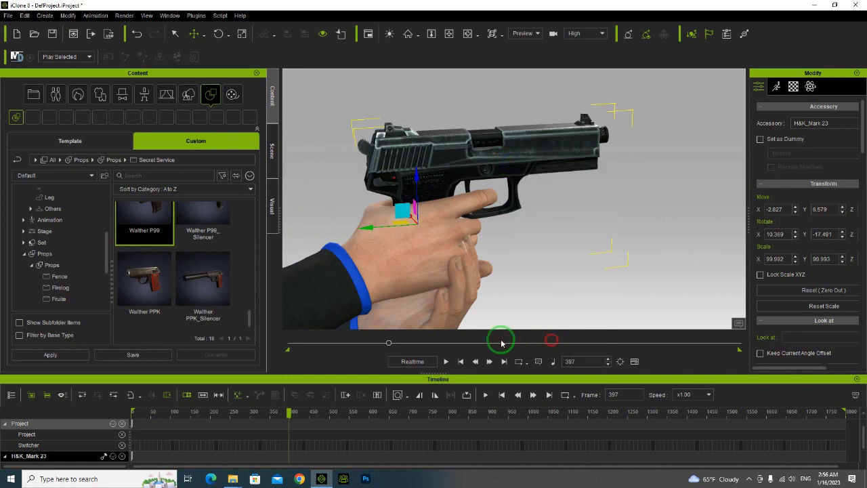
# - Play the animation from frame 0 to about frame 524 to check how the pistol follows the hand
pyautogui.moveTo(382, 344); pyautogui.dragTo(285, 343)
pyautogui.scroll(-8, 475, 233)
pyautogui.moveTo(542, 235); pyautogui.dragTo(276, 237, button='right')
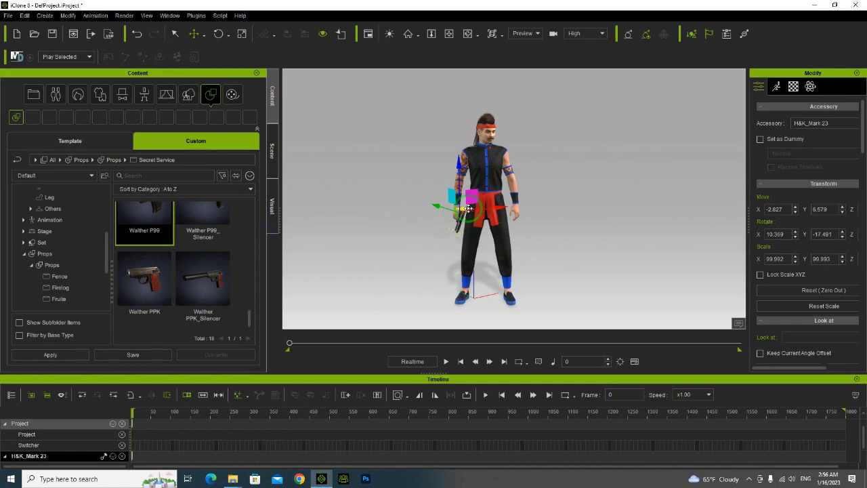
pyautogui.press('space')
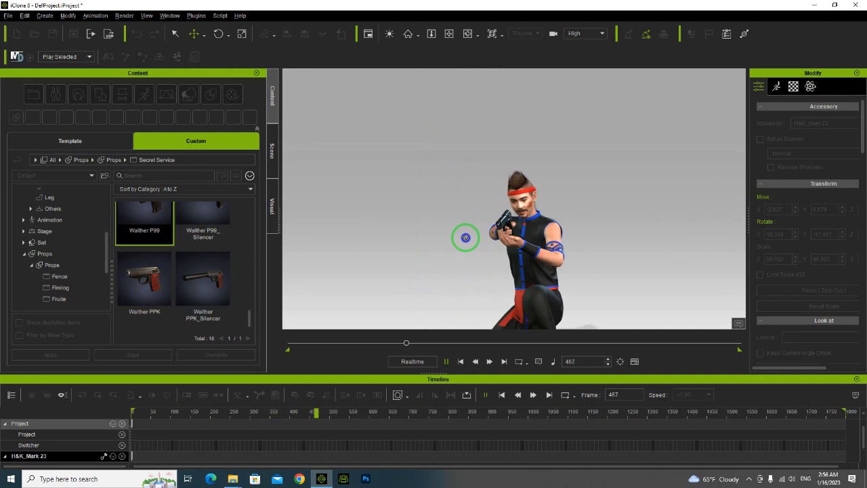
pyautogui.press('space')
# - Rotate the pistol slightly at frame 524 to align it with the aiming hands, to about Y -18.64
pyautogui.scroll(5, 510, 236)
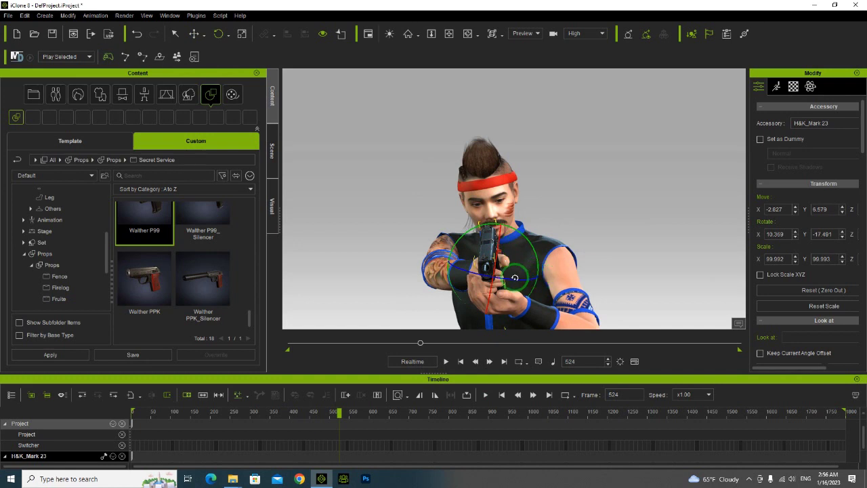
pyautogui.click(231, 37)
pyautogui.click(237, 62)
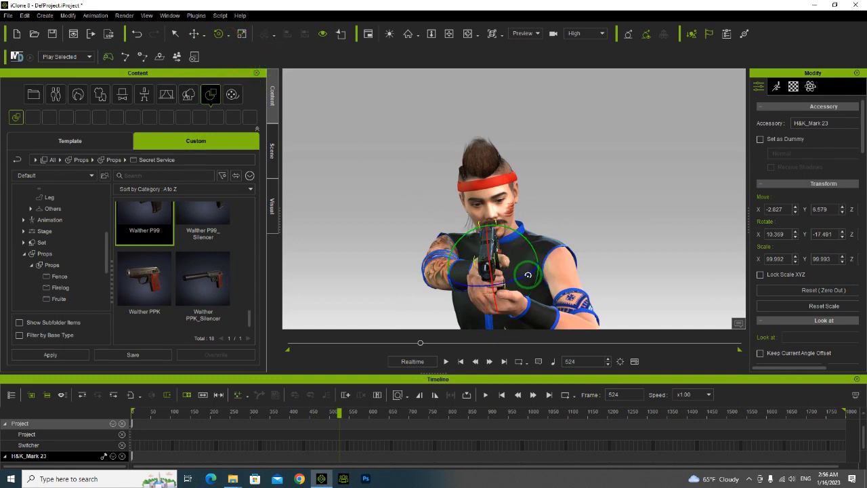
pyautogui.moveTo(519, 270); pyautogui.dragTo(667, 221, button='right')
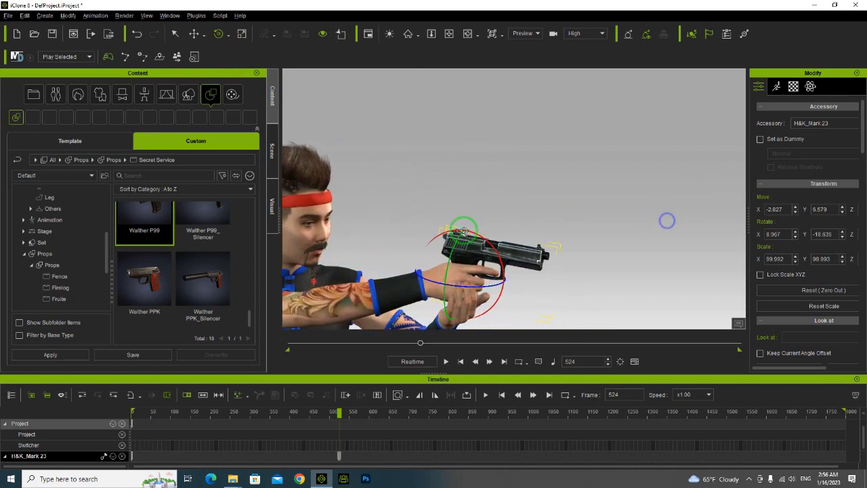
pyautogui.moveTo(461, 224); pyautogui.dragTo(461, 230)
# - Move the pistol to about X -2.99, Y 6.58 in the hand and remove its object animation
pyautogui.moveTo(527, 244); pyautogui.dragTo(234, 250, button='right')
pyautogui.moveTo(458, 260); pyautogui.dragTo(418, 277, button='right')
pyautogui.scroll(5, 481, 226)
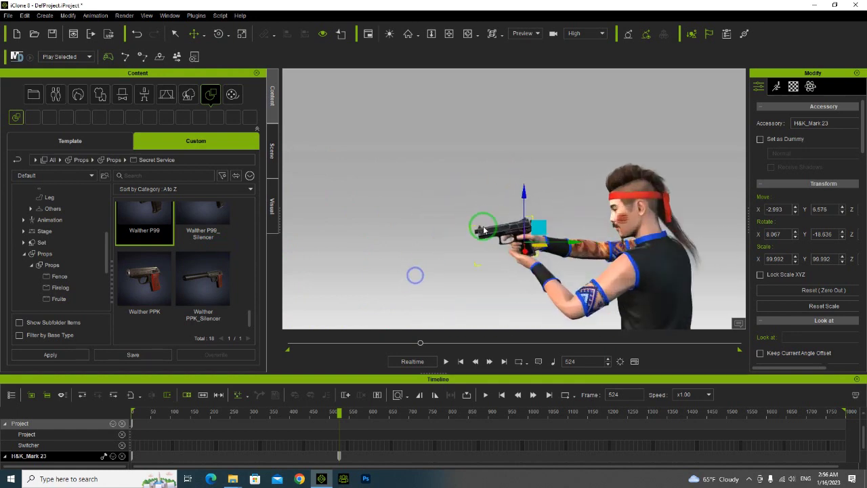
pyautogui.rightClick(523, 254)
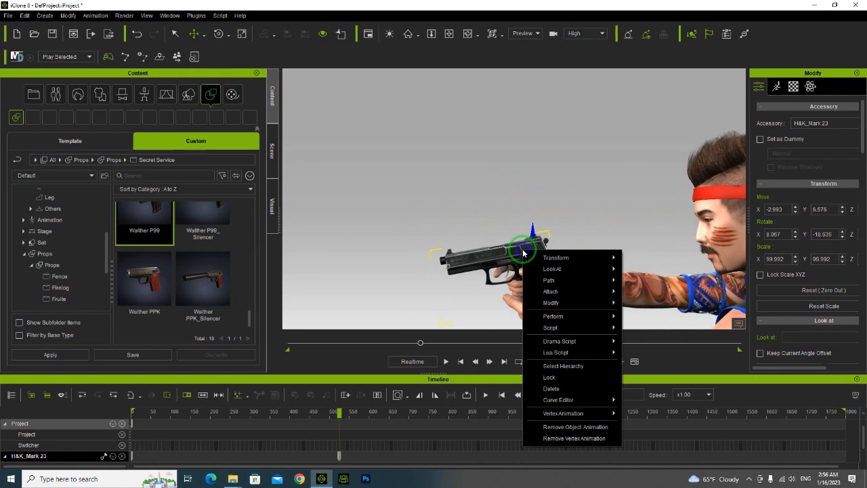
pyautogui.click(586, 428)
# - Play the animation from about frame 254 to frame 569 to check the pistol during the kneeling motion
pyautogui.moveTo(410, 344); pyautogui.dragTo(354, 342)
pyautogui.moveTo(447, 249); pyautogui.dragTo(638, 247, button='right')
pyautogui.moveTo(500, 247); pyautogui.dragTo(704, 244, button='right')
pyautogui.moveTo(494, 217); pyautogui.dragTo(564, 216, button='right')
pyautogui.moveTo(563, 216); pyautogui.dragTo(429, 223, button='middle')
pyautogui.press('space')
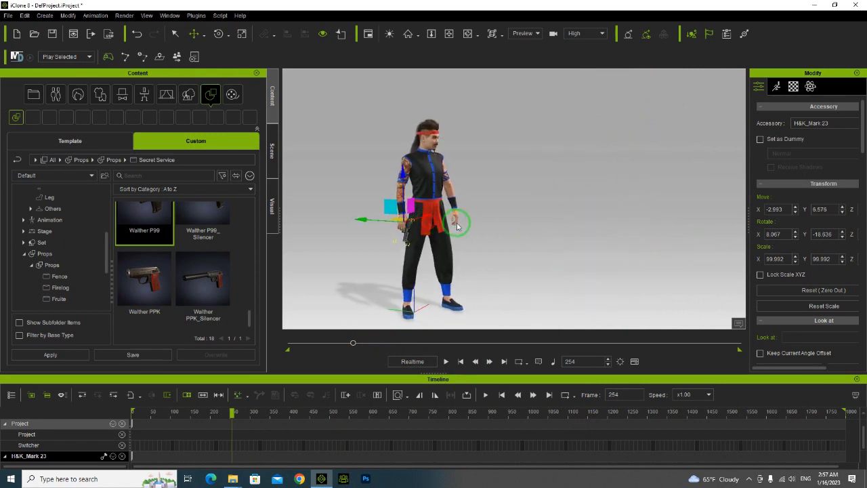
pyautogui.moveTo(452, 237); pyautogui.dragTo(277, 232, button='right')
pyautogui.moveTo(441, 245); pyautogui.dragTo(511, 243, button='right')
pyautogui.press('space')
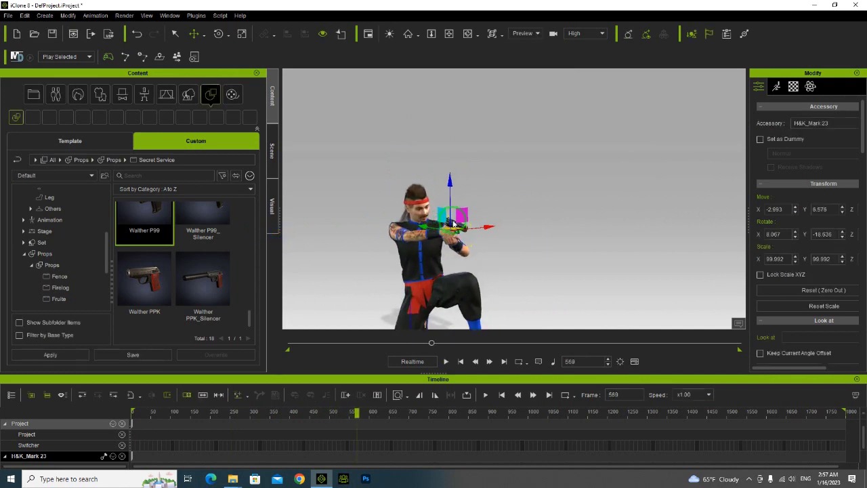
# - Scrub the timeline back through the kneeling transition to about frame 376
pyautogui.scroll(1, 452, 234)
pyautogui.moveTo(328, 412); pyautogui.dragTo(251, 412)
pyautogui.moveTo(275, 413); pyautogui.dragTo(280, 413)
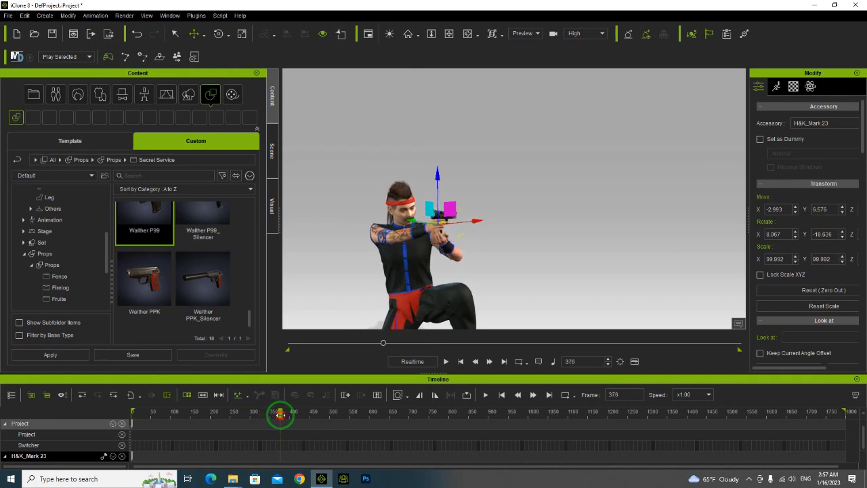
# - Play the animation from frame 315 to examine how the character kneels and aims the pistol
pyautogui.moveTo(263, 414); pyautogui.dragTo(257, 414)
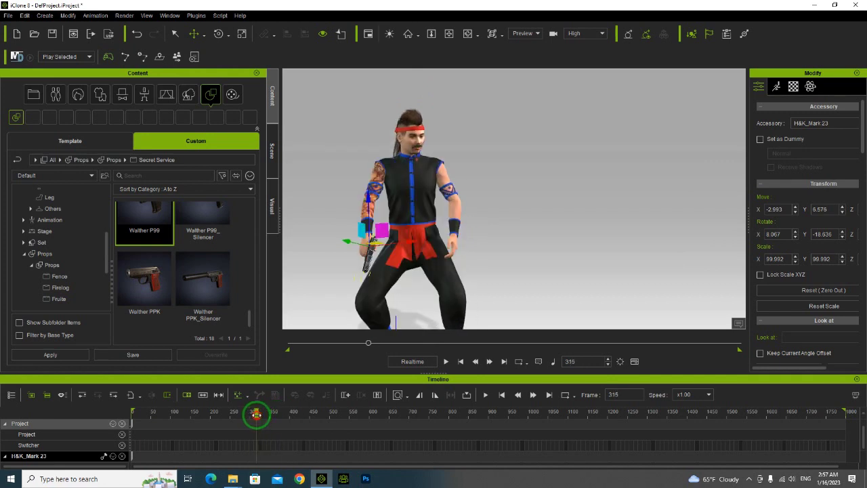
pyautogui.press('space')
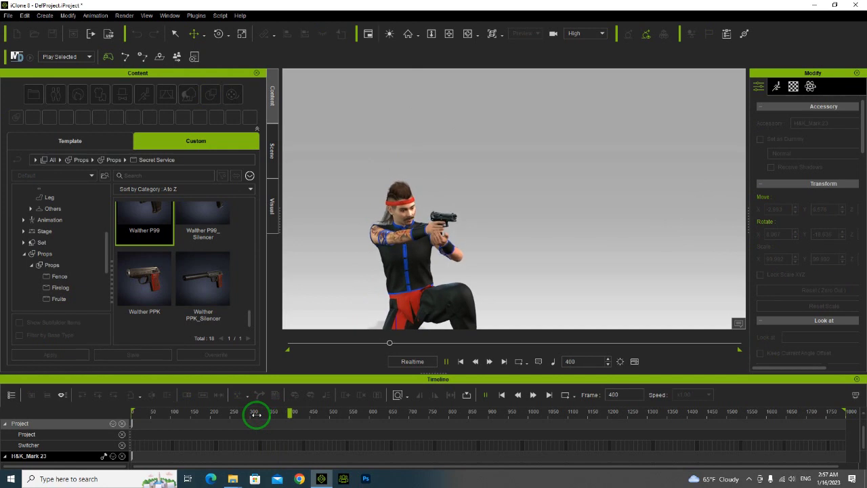
pyautogui.press('space')
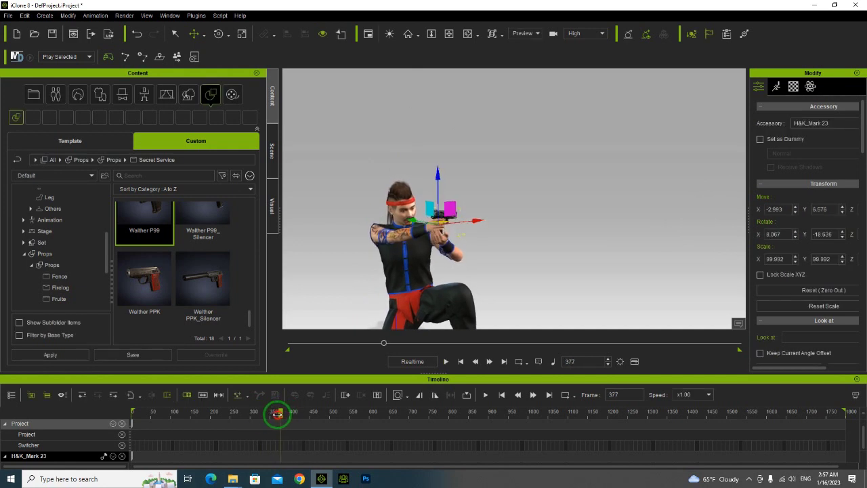
# - Run the H&K Mark 23's Shot script at about frame 356, where the kneeling character takes aim
pyautogui.moveTo(267, 415)
pyautogui.mouseDown()
pyautogui.moveTo(256, 414)
pyautogui.moveTo(273, 414)
pyautogui.mouseUp()
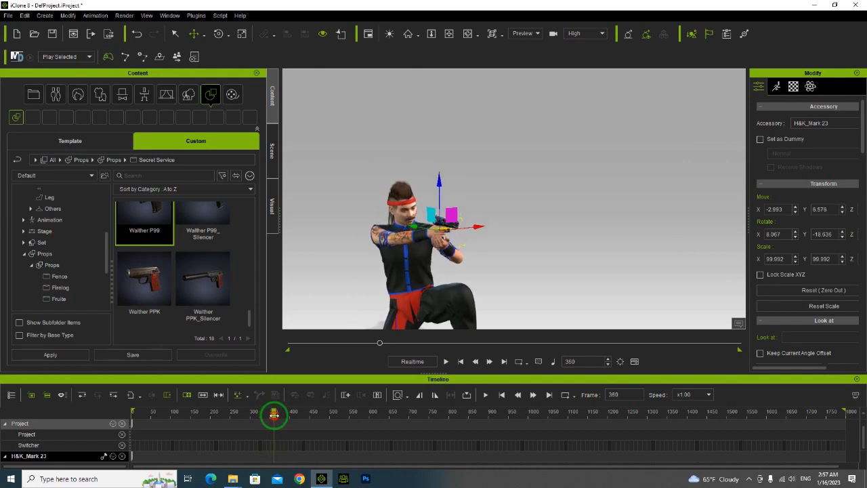
pyautogui.moveTo(281, 416)
pyautogui.mouseDown()
pyautogui.moveTo(260, 415)
pyautogui.moveTo(272, 415)
pyautogui.mouseUp()
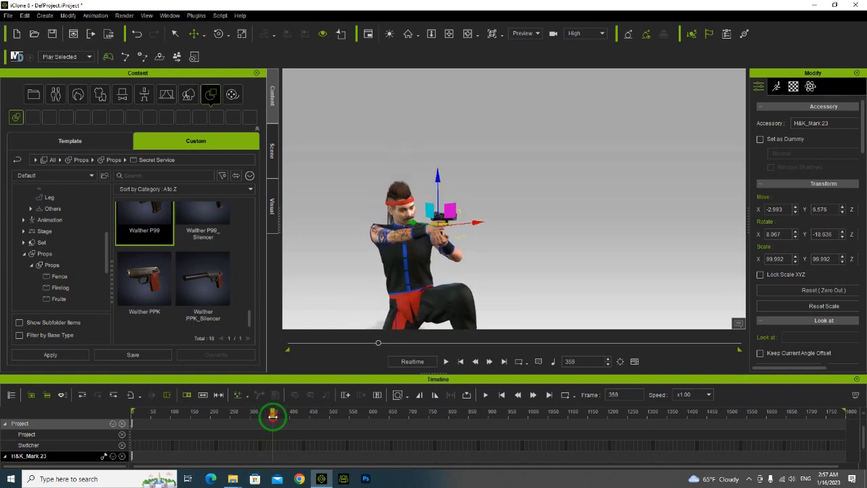
pyautogui.scroll(2, 458, 222)
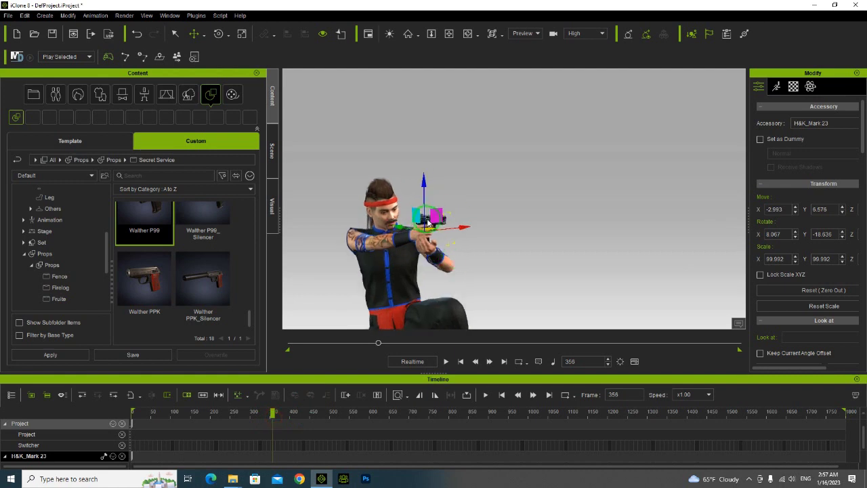
pyautogui.rightClick(428, 222)
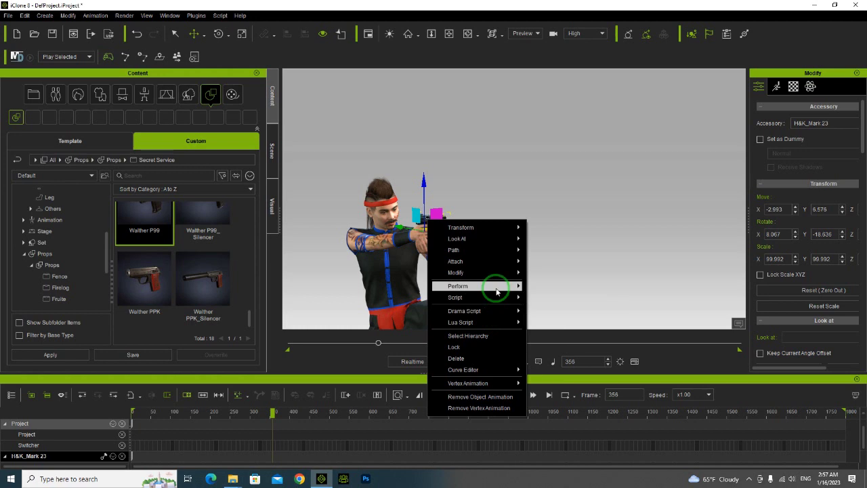
pyautogui.moveTo(515, 292)
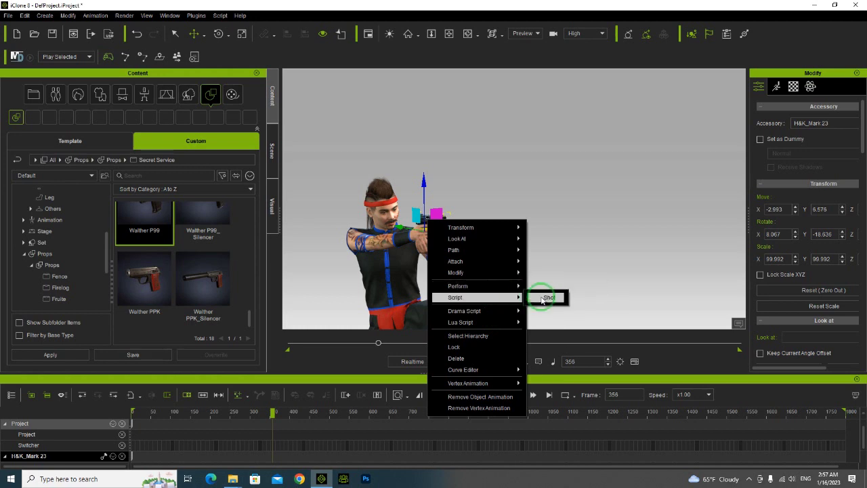
pyautogui.click(547, 298)
pyautogui.press('space')
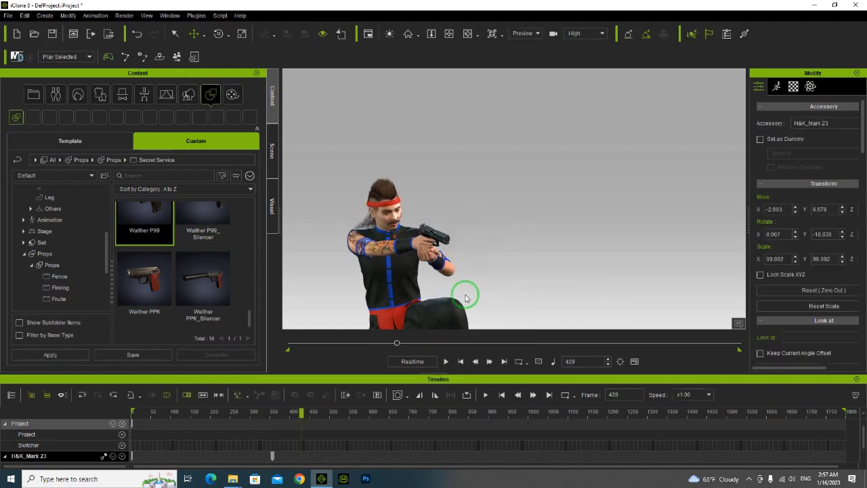
# - Run the pistol's Shot script a second time at frame 381
pyautogui.moveTo(299, 414); pyautogui.dragTo(283, 416)
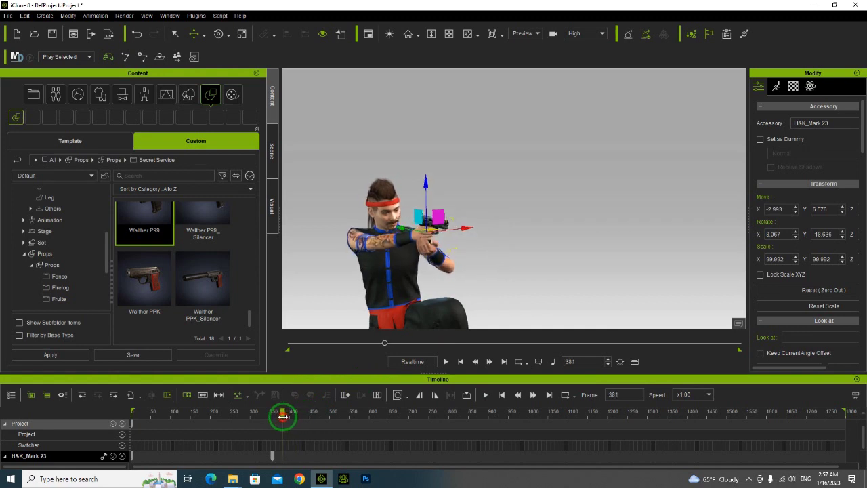
pyautogui.click(443, 223)
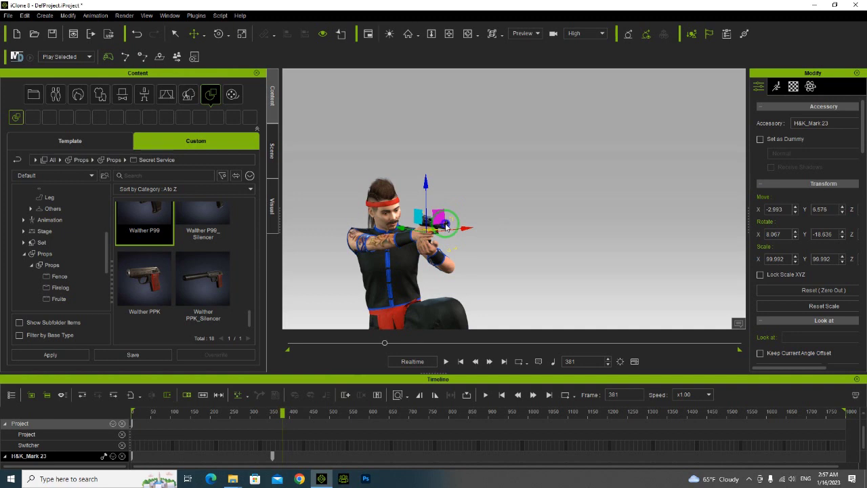
pyautogui.rightClick(446, 227)
pyautogui.moveTo(524, 290)
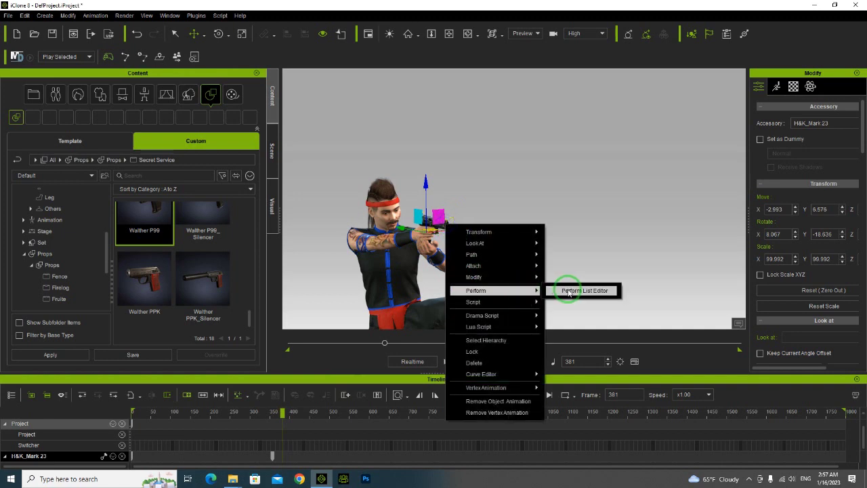
pyautogui.click(560, 302)
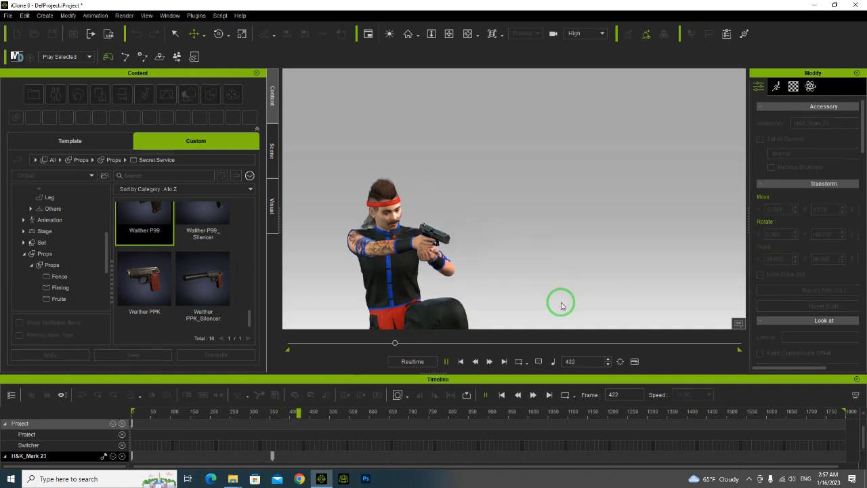
# - Play the animation from just before the first shot to check the timing of both shots
pyautogui.click(277, 397)
pyautogui.click(263, 413)
pyautogui.press('space')
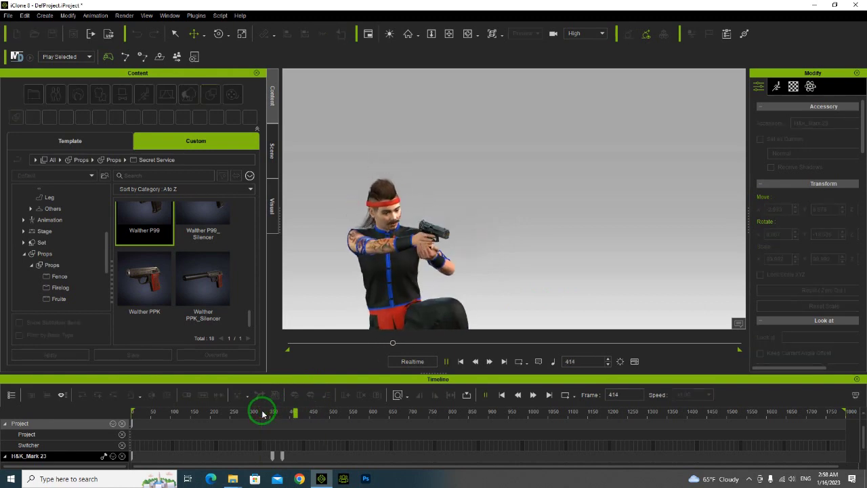
pyautogui.press('space')
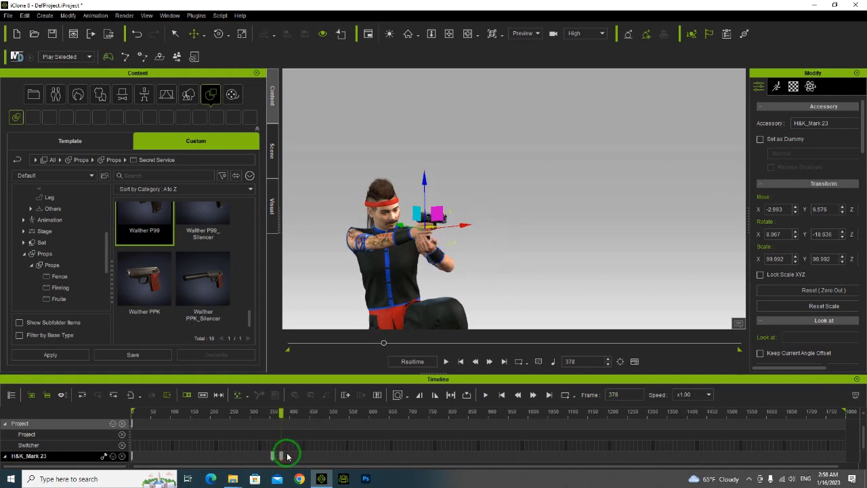
# - Select the second shot's key on the pistol's timeline track and nudge it slightly
pyautogui.click(287, 455)
pyautogui.click(282, 458)
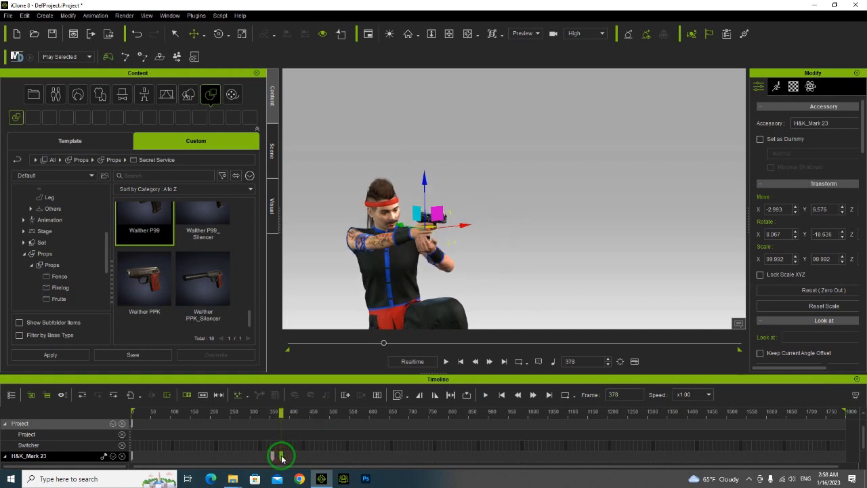
pyautogui.moveTo(281, 458)
pyautogui.mouseDown()
pyautogui.moveTo(292, 459)
pyautogui.moveTo(283, 458)
pyautogui.mouseUp()
pyautogui.moveTo(289, 456); pyautogui.dragTo(286, 457)
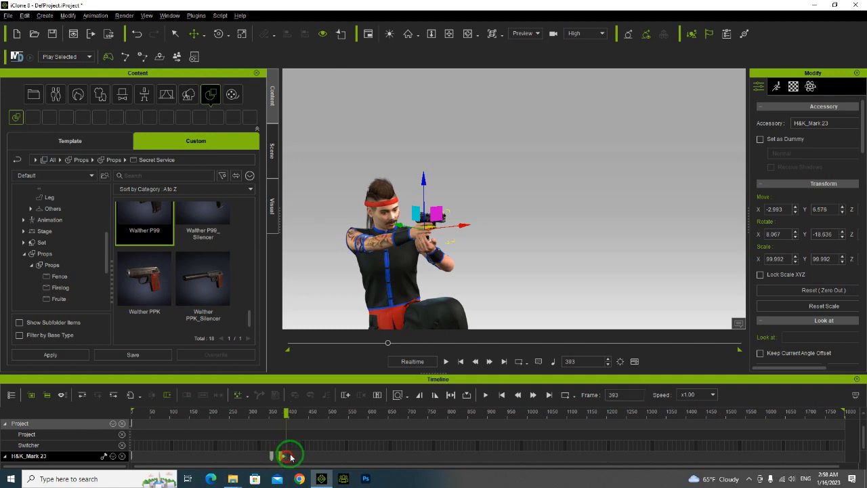
# - Run the pistol's Shot script a third time at frame 400
pyautogui.click(286, 412)
pyautogui.moveTo(288, 410)
pyautogui.mouseDown()
pyautogui.moveTo(274, 411)
pyautogui.moveTo(289, 411)
pyautogui.mouseUp()
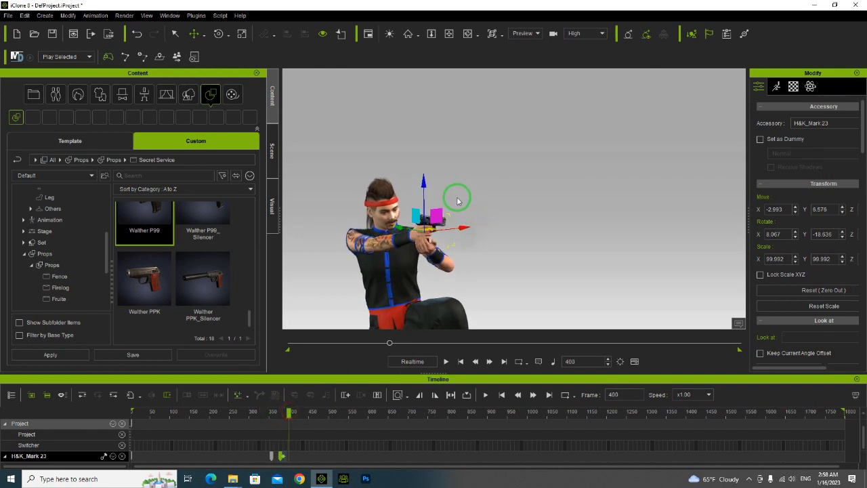
pyautogui.rightClick(440, 221)
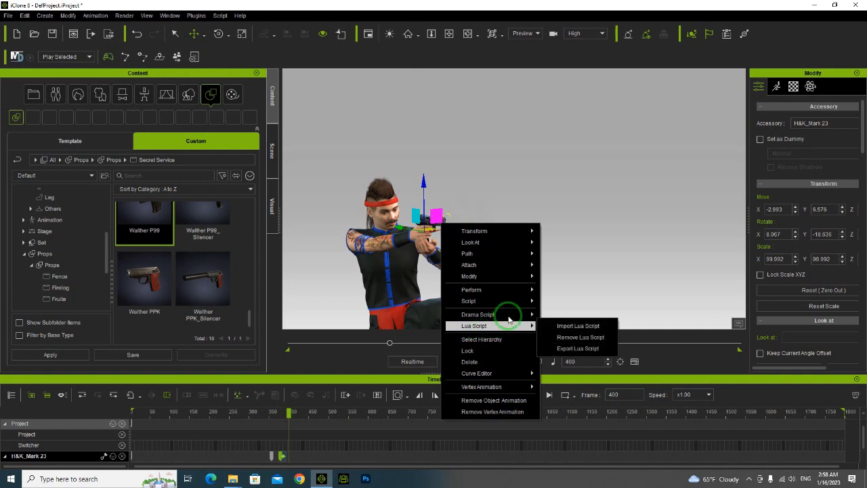
pyautogui.moveTo(514, 303)
pyautogui.click(552, 300)
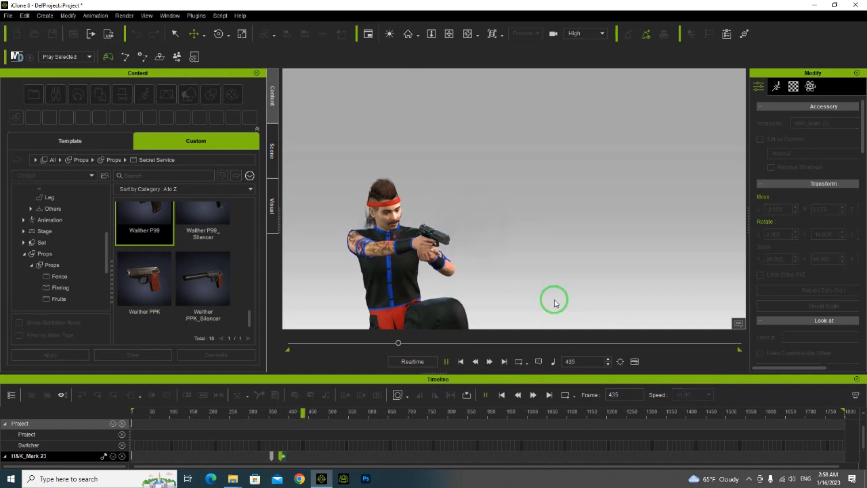
# - Play the animation from frame 342 to about frame 535 to check all three shots
pyautogui.click(374, 360)
pyautogui.click(266, 414)
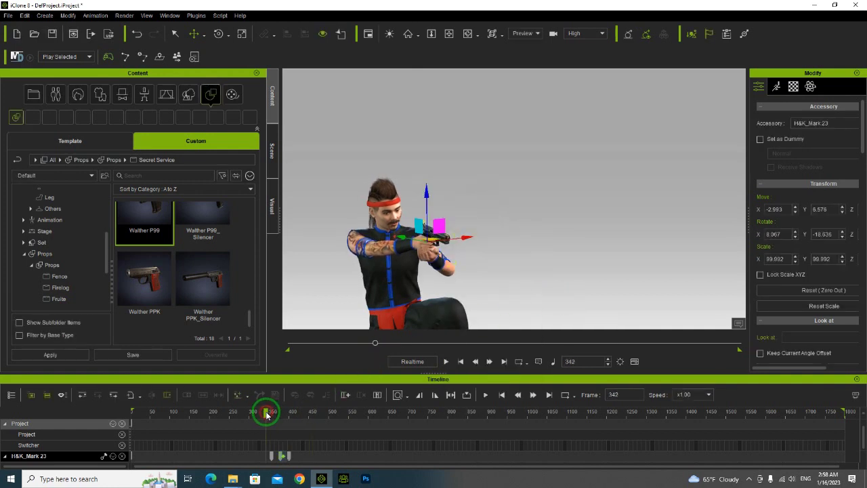
pyautogui.press('space')
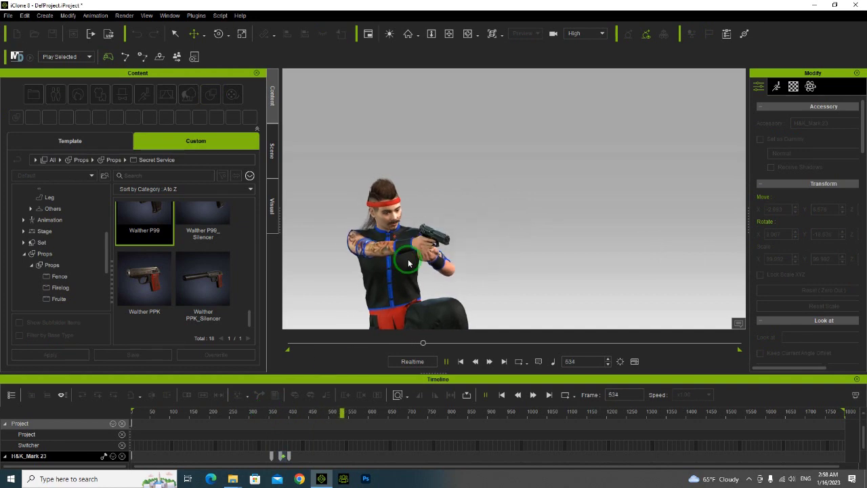
pyautogui.click(408, 262)
# - In File Explorer, go up from Shoot to the L-Squat folder and open its Move folder, showing the motion files as large thumbnails
pyautogui.click(225, 464)
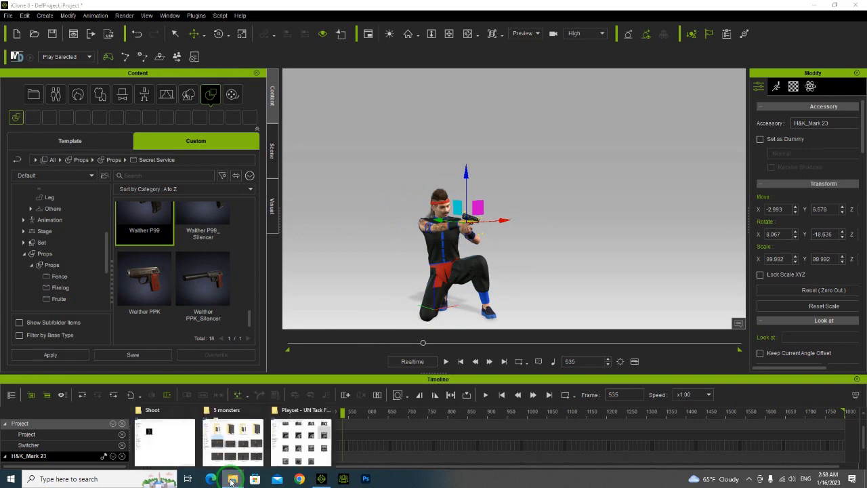
pyautogui.click(164, 452)
pyautogui.click(442, 62)
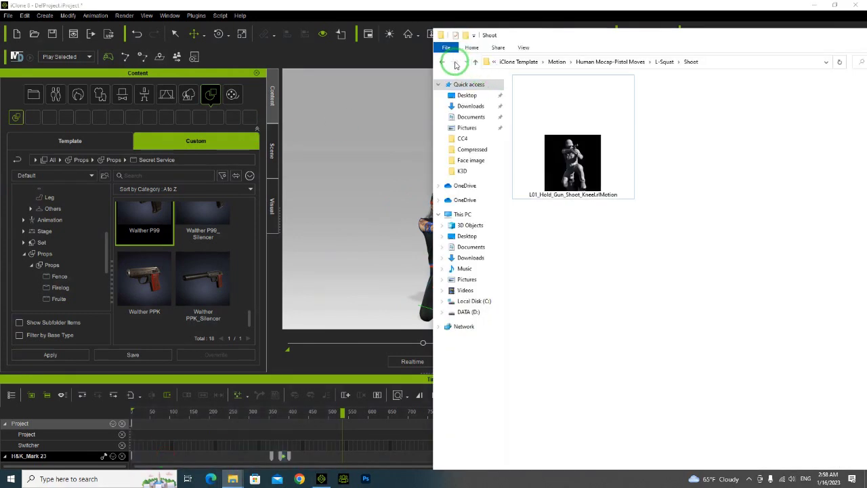
pyautogui.click(524, 47)
pyautogui.click(529, 61)
pyautogui.click(720, 139)
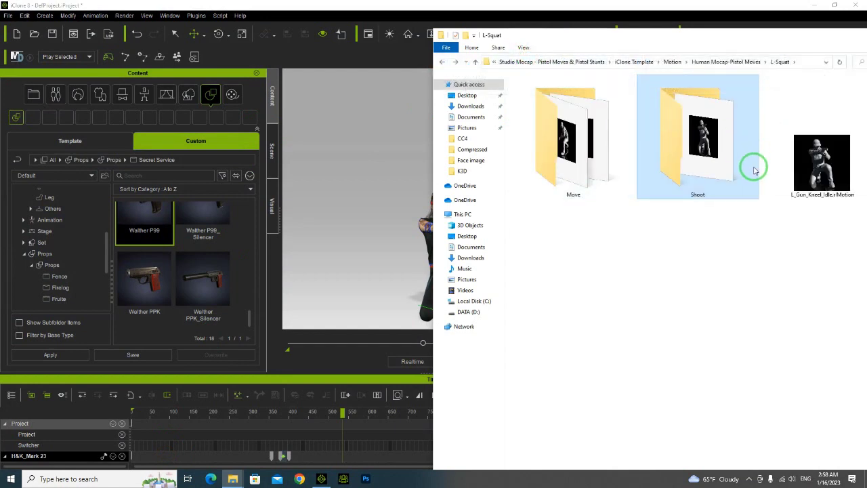
pyautogui.doubleClick(596, 154)
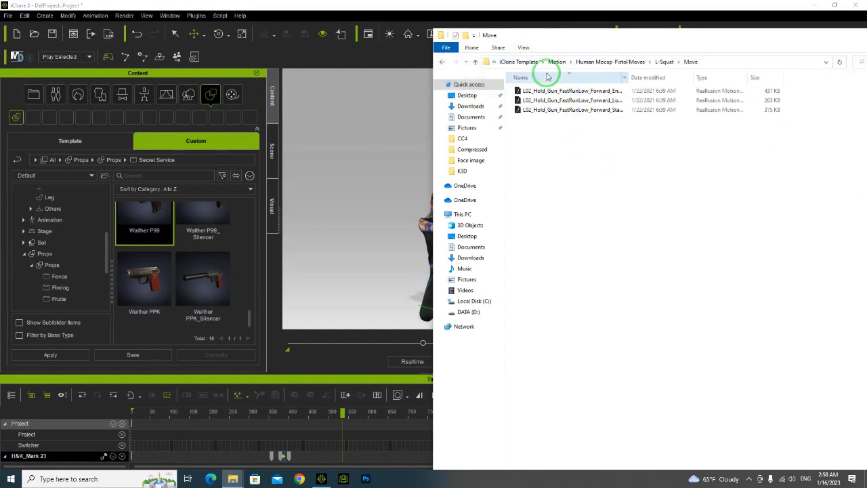
pyautogui.click(523, 47)
pyautogui.click(529, 61)
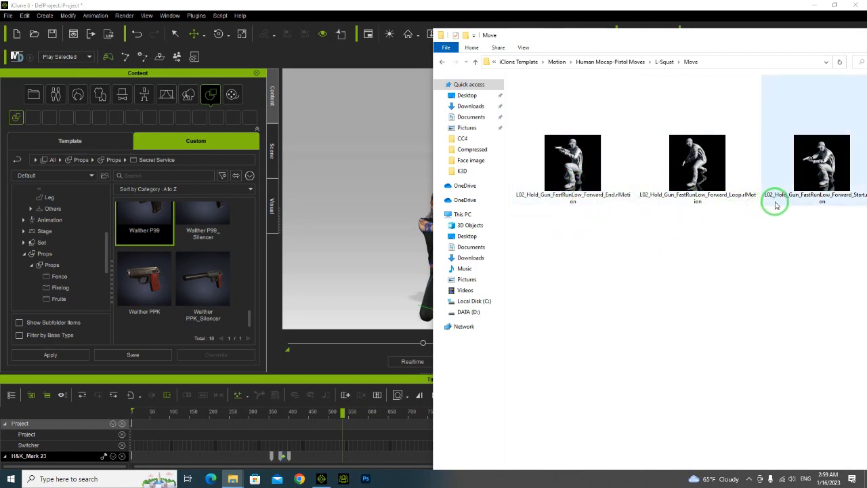
# - Apply L02_Hold_Gun_FastRunLow_Forward_Start.rlMotion from File Explorer to the character at frame 535 and minimize File Explorer
pyautogui.moveTo(640, 38); pyautogui.dragTo(71, 59)
pyautogui.moveTo(261, 179); pyautogui.dragTo(467, 279)
pyautogui.click(508, 268)
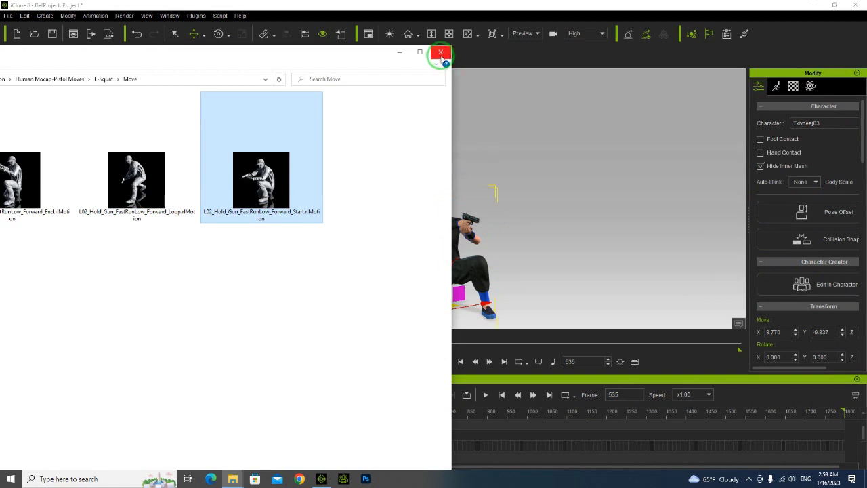
pyautogui.click(399, 52)
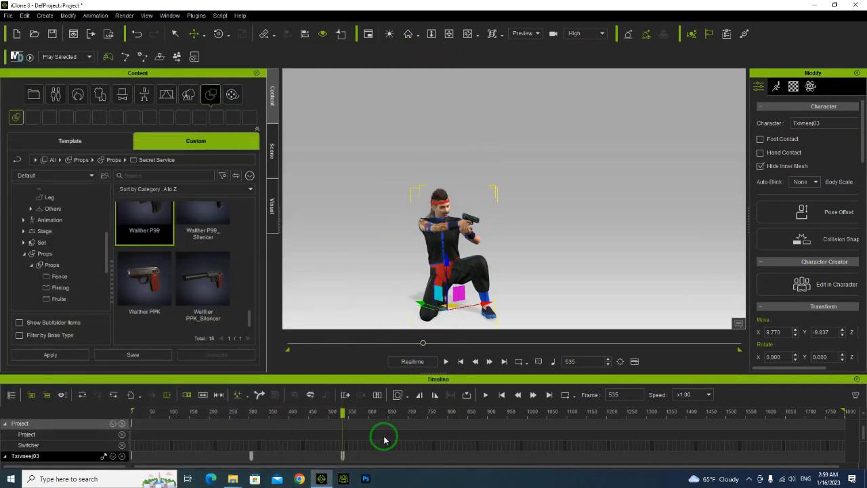
# - Move the L02_Hold_Gun_FastRunLow motion clip earlier so it overlaps the end of the L01_Hold_Gun_Shoot clip
pyautogui.scroll(-1, 384, 440)
pyautogui.scroll(-1, 384, 434)
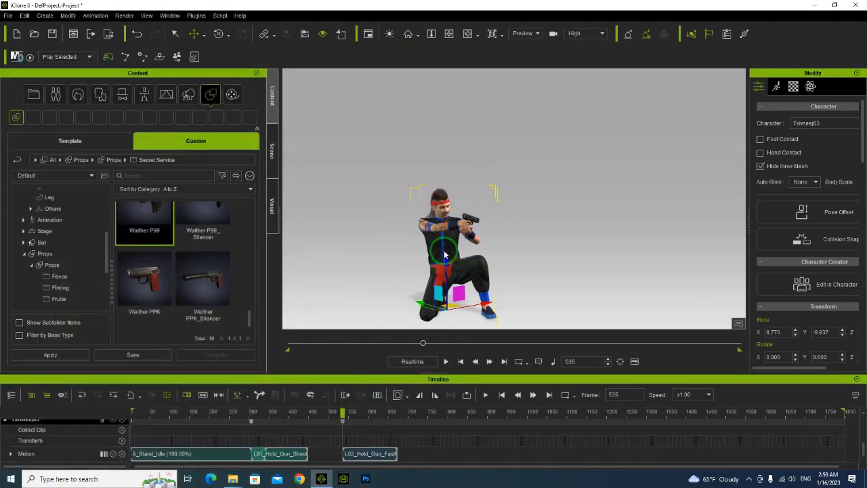
pyautogui.moveTo(358, 452); pyautogui.dragTo(323, 456)
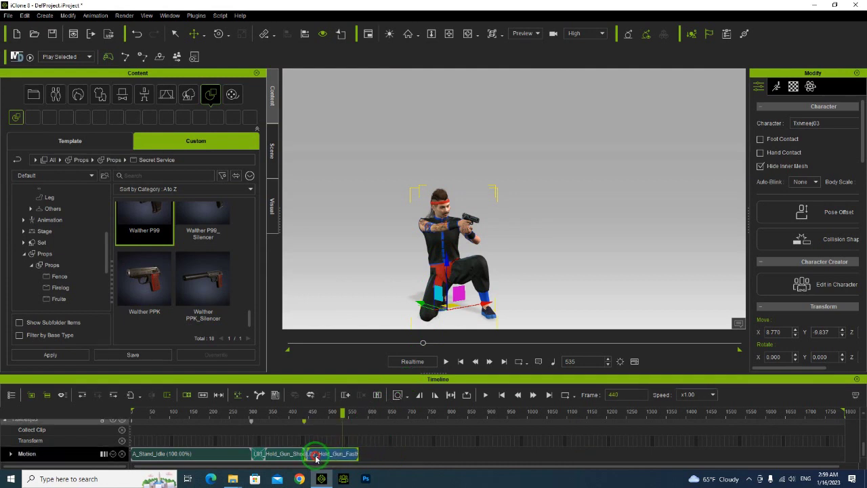
# - Play the animation from frame 282 and again from about frame 400 to check the transition from kneeling into the low run
pyautogui.click(242, 413)
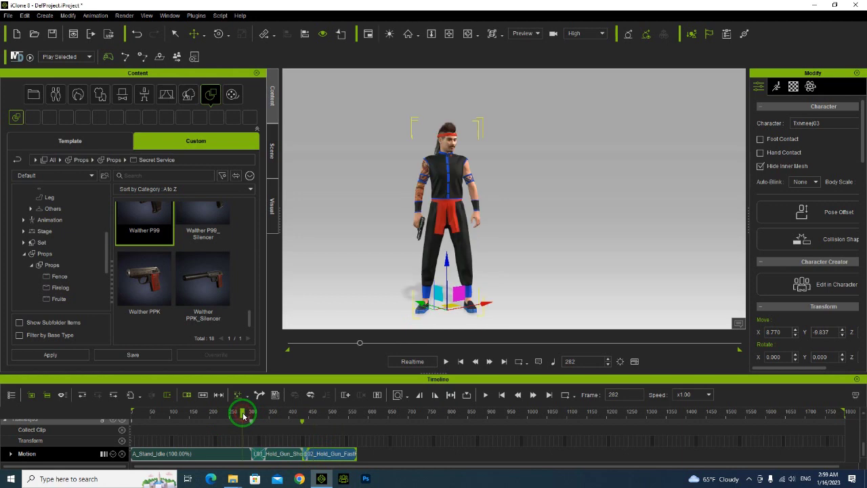
pyautogui.press('space')
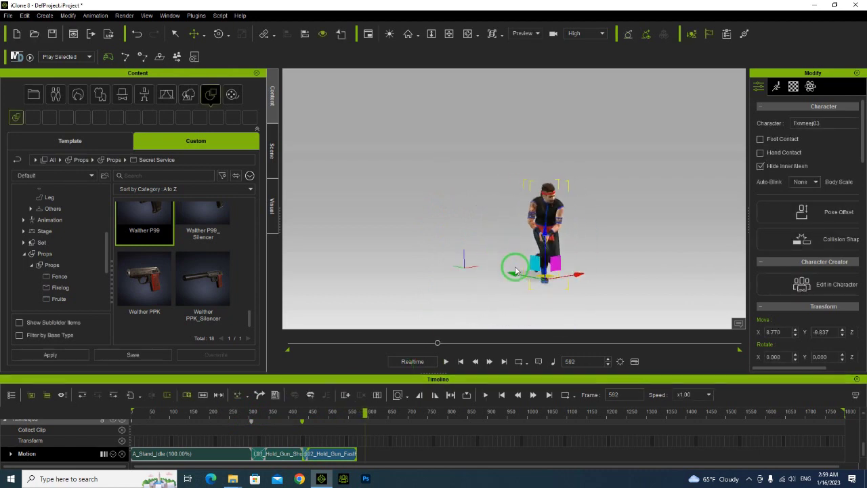
pyautogui.click(359, 442)
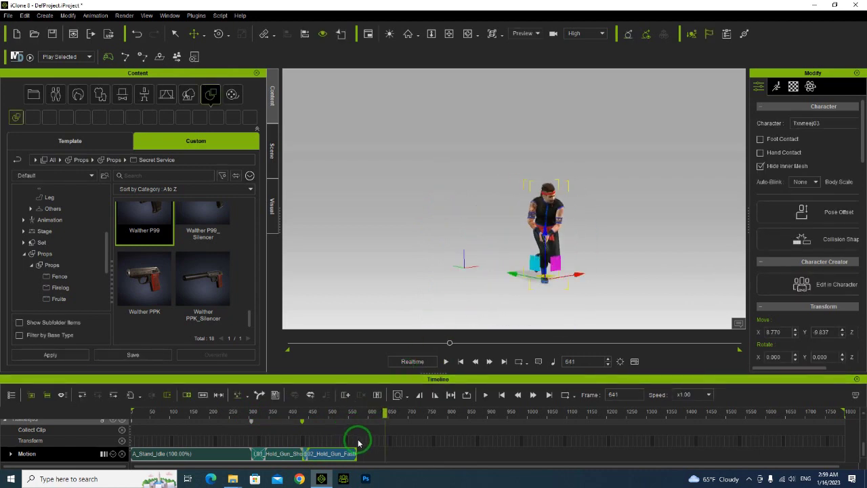
pyautogui.click(292, 411)
pyautogui.press('space')
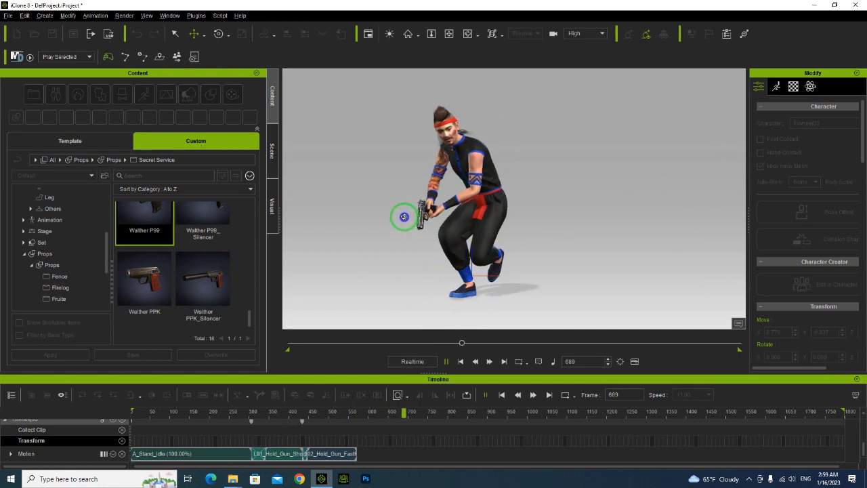
# - Stop playback and apply L02_Hold_Gun_FastRunLow_Forward_Loop.rlMotion from File Explorer to the character at frame 570, leaving File Explorer minimized
pyautogui.press('space')
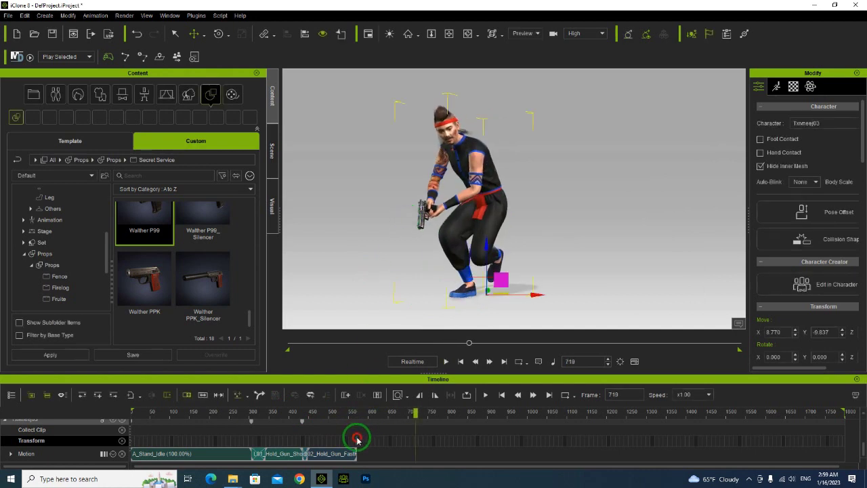
pyautogui.click(228, 481)
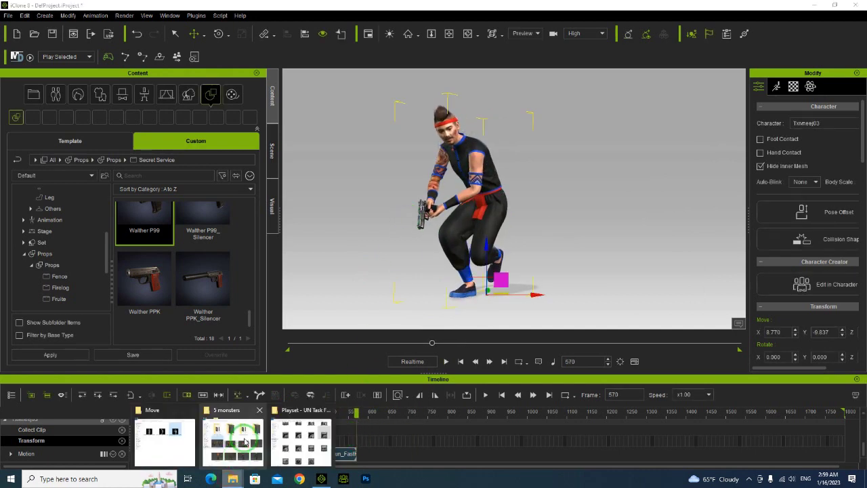
pyautogui.click(167, 426)
pyautogui.click(307, 66)
pyautogui.moveTo(307, 66); pyautogui.dragTo(518, 67)
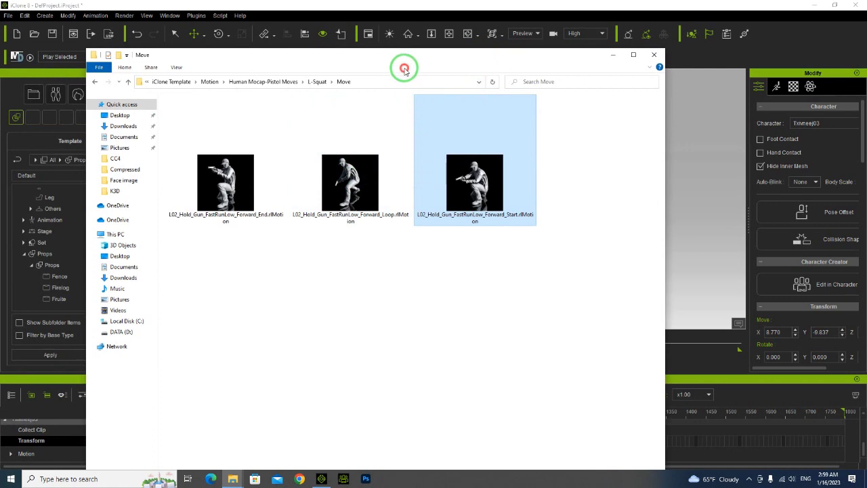
pyautogui.moveTo(409, 61); pyautogui.dragTo(196, 154)
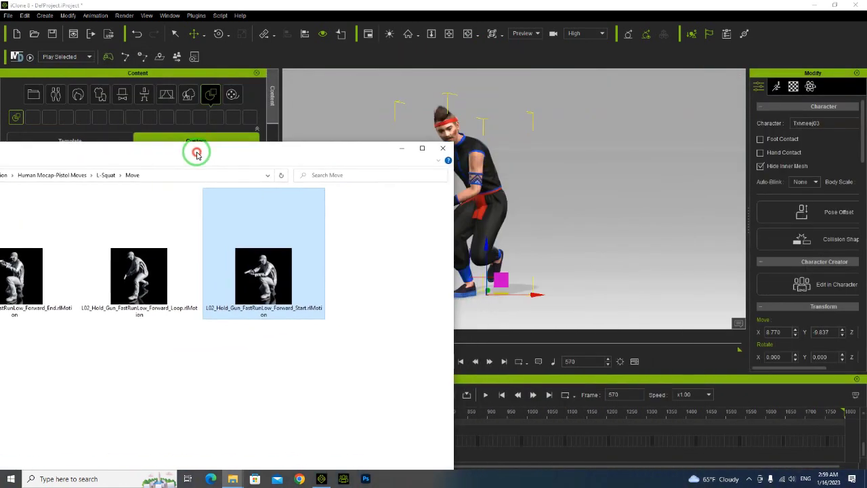
pyautogui.moveTo(120, 270); pyautogui.dragTo(499, 226)
pyautogui.click(399, 149)
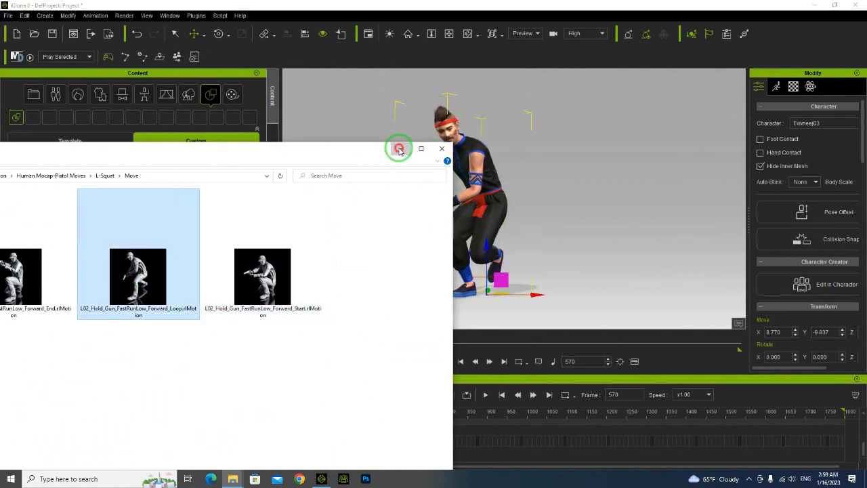
# - Align the run loop clip with the end of the run start clip and play from frame 507 to check the transition
pyautogui.click(372, 455)
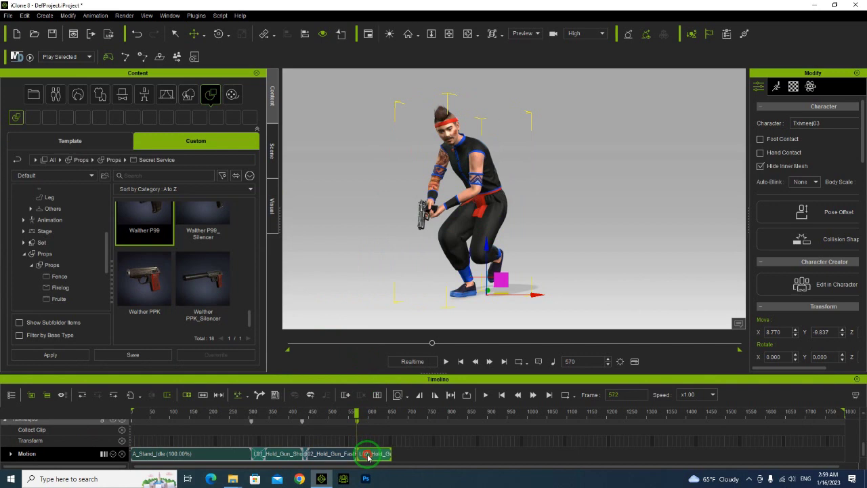
pyautogui.click(332, 413)
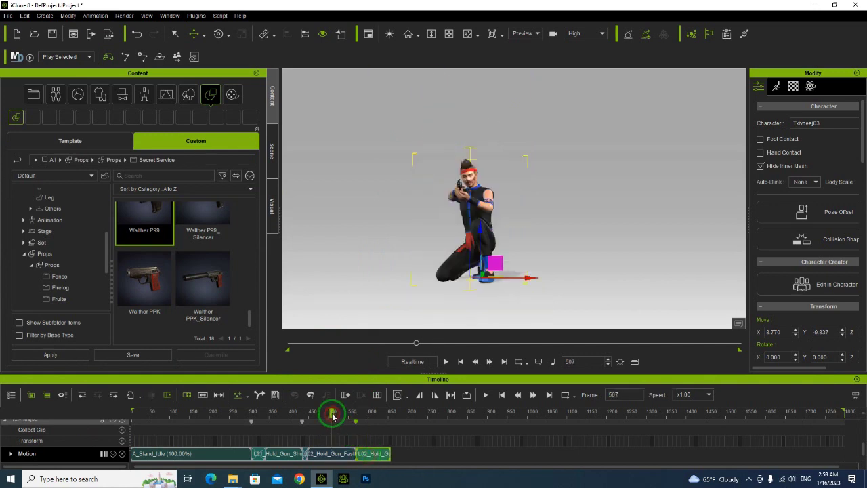
pyautogui.press('space')
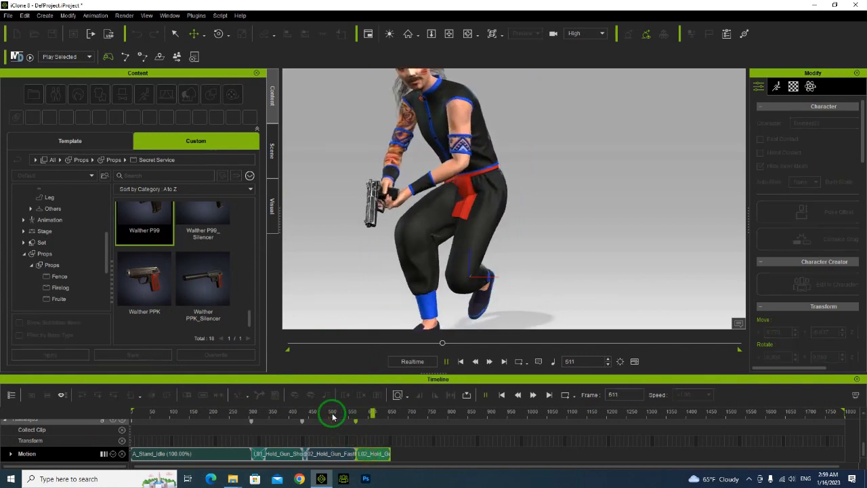
pyautogui.click(445, 361)
# - Duplicate the low run loop clip on the Motion track, placing the copy directly after the original at about frame 658
pyautogui.click(370, 457)
pyautogui.moveTo(363, 458); pyautogui.dragTo(397, 460)
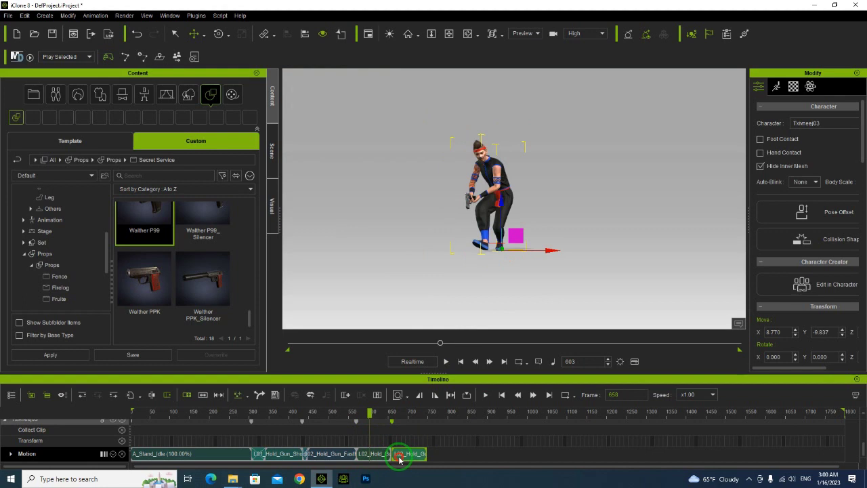
pyautogui.click(403, 428)
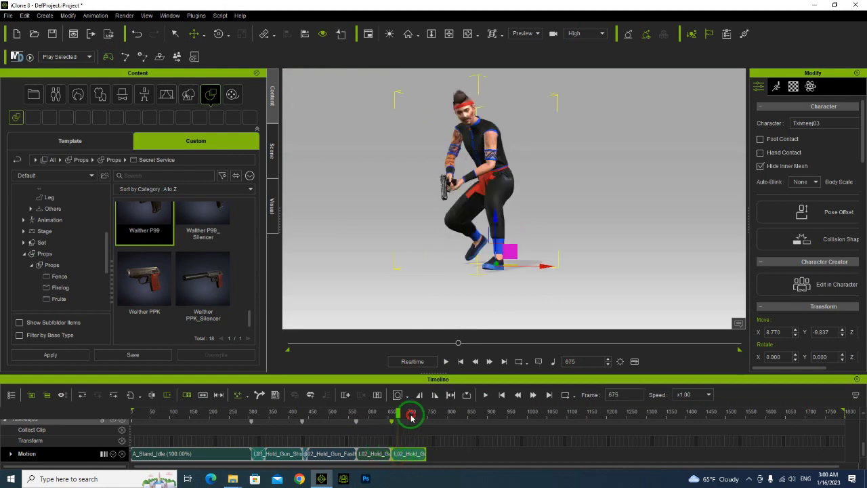
# - Play the animation from frame 581 to check the two consecutive low run loops
pyautogui.click(411, 417)
pyautogui.click(361, 411)
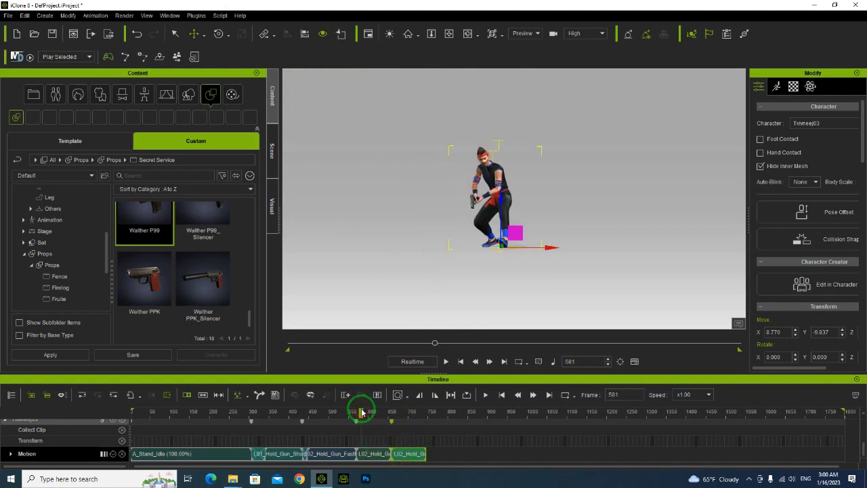
pyautogui.press('space')
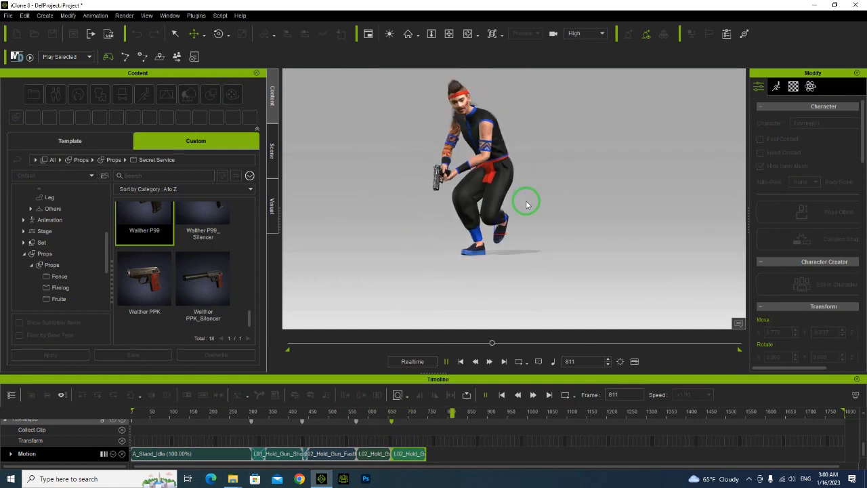
pyautogui.press('space')
# - Go to frame 745, then return in File Explorer from the L-Squat subfolders to the Human Mocap-Pistol Moves folder
pyautogui.click(427, 441)
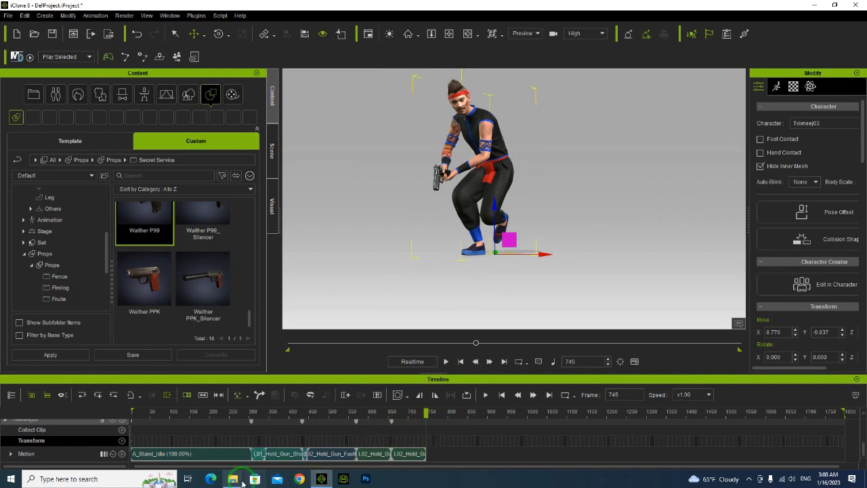
pyautogui.moveTo(232, 478)
pyautogui.click(166, 437)
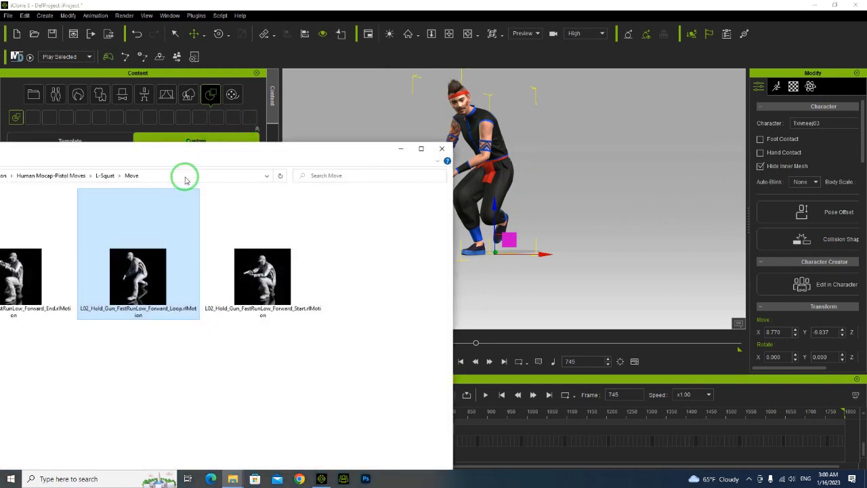
pyautogui.moveTo(197, 159); pyautogui.dragTo(391, 116)
pyautogui.click(73, 138)
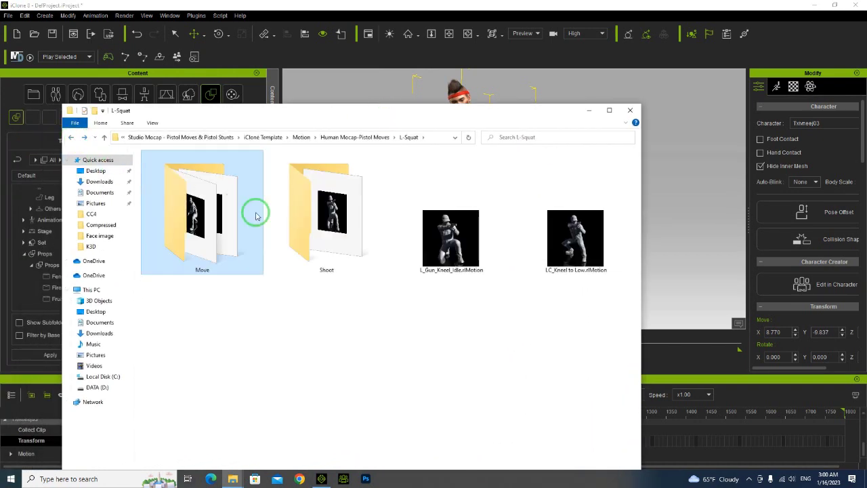
pyautogui.doubleClick(309, 224)
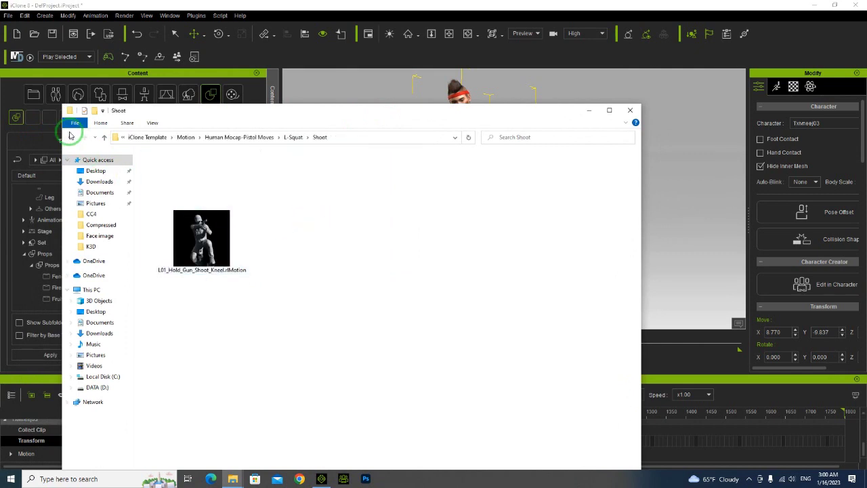
pyautogui.click(70, 137)
pyautogui.click(70, 137)
# - Examine the motion files in the Shoot and Move subfolders of E-Dodge, then return to Human Mocap-Pistol Moves
pyautogui.click(179, 204)
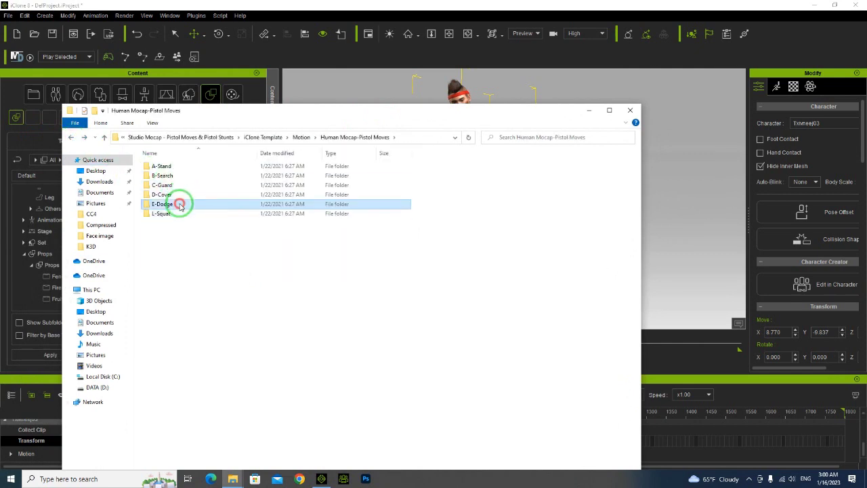
pyautogui.doubleClick(179, 204)
pyautogui.click(168, 176)
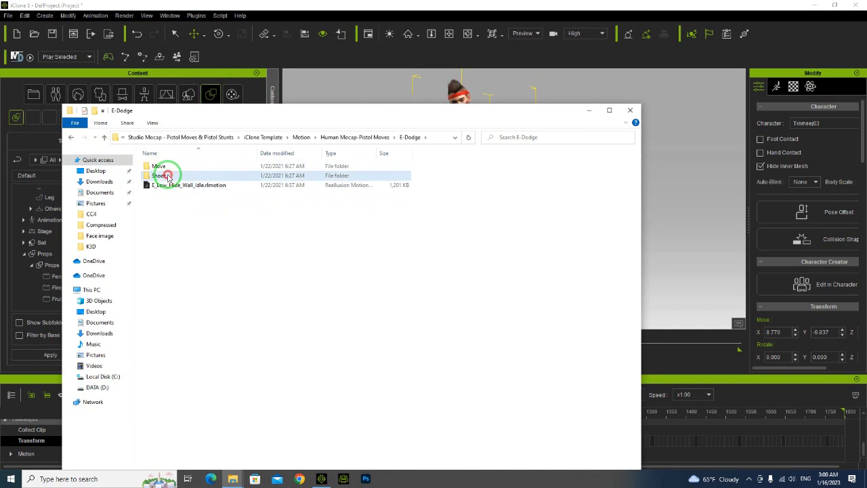
pyautogui.doubleClick(168, 176)
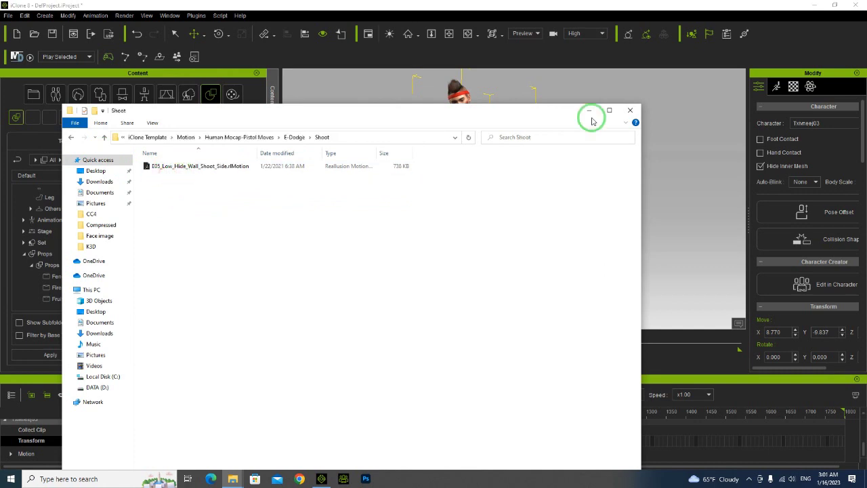
pyautogui.click(70, 137)
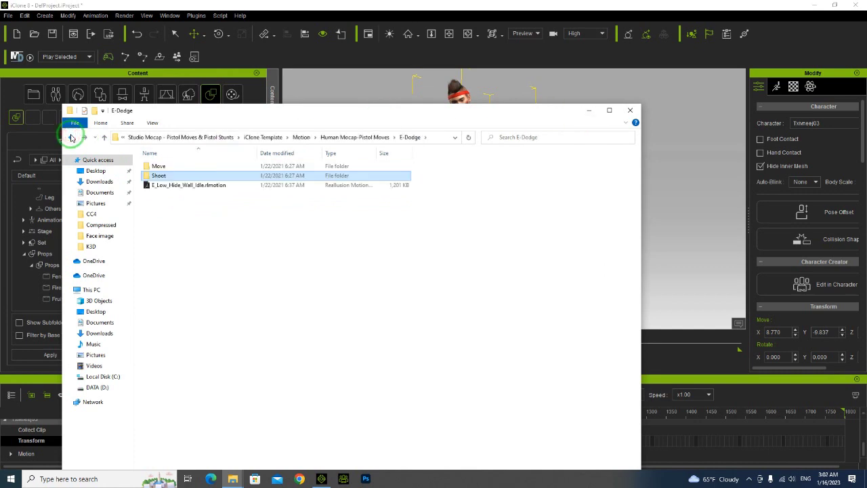
pyautogui.click(174, 166)
pyautogui.doubleClick(175, 166)
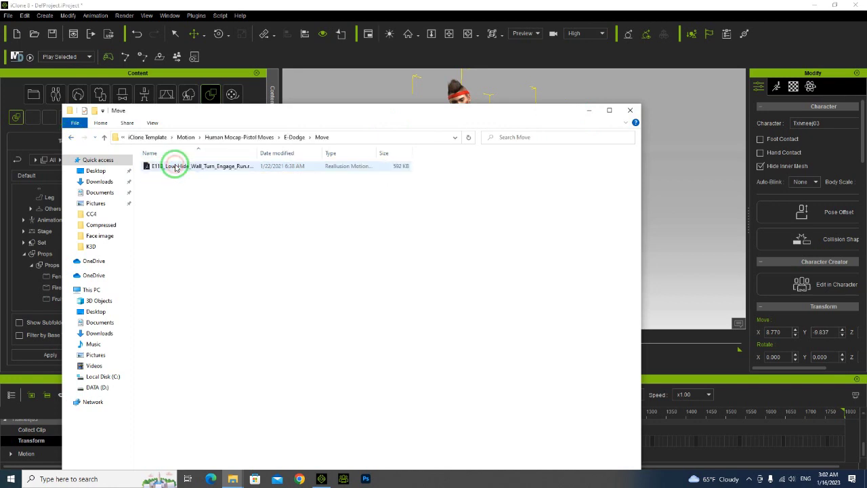
pyautogui.click(155, 125)
pyautogui.click(155, 135)
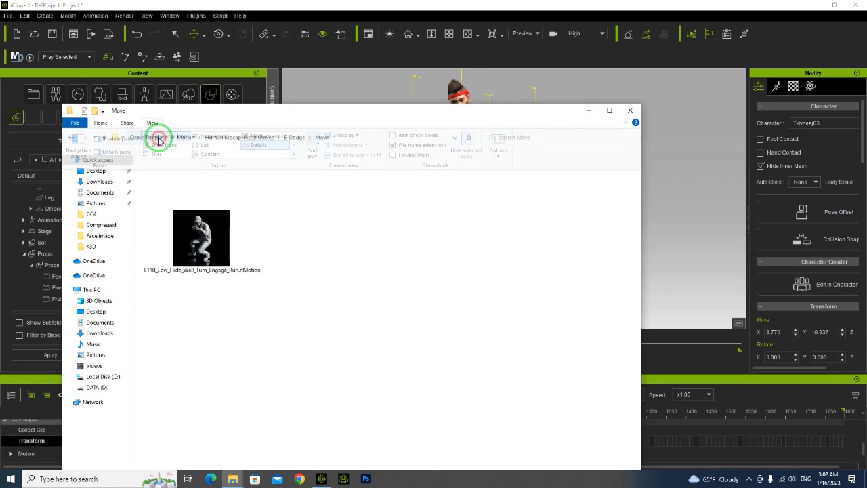
pyautogui.click(219, 212)
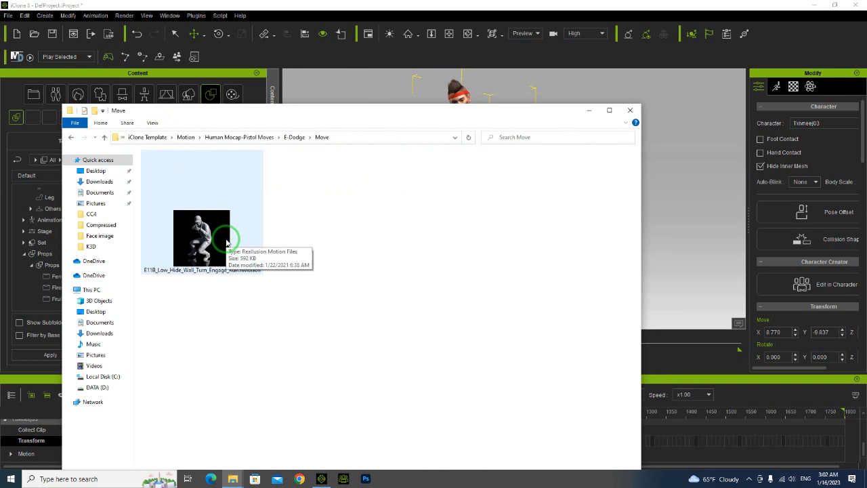
pyautogui.click(70, 139)
pyautogui.click(69, 139)
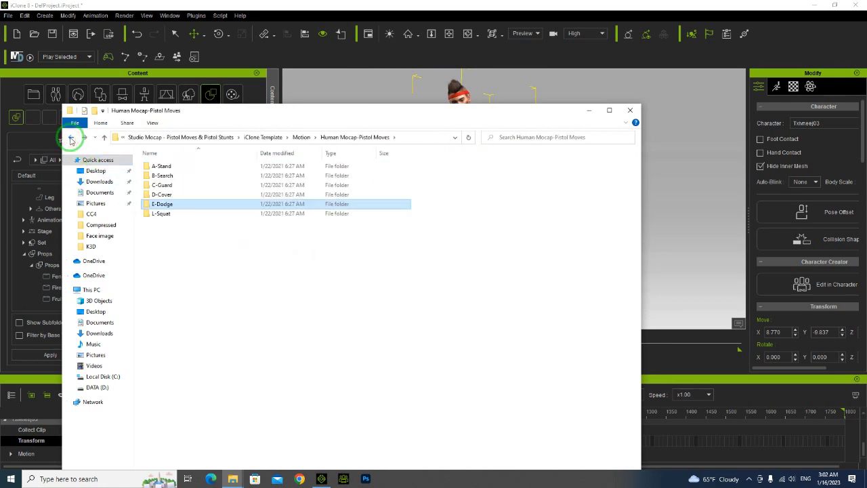
# - Inspect the A-Stand folder's motions as extra large thumbnails, then go back up to the Motion folder
pyautogui.click(168, 186)
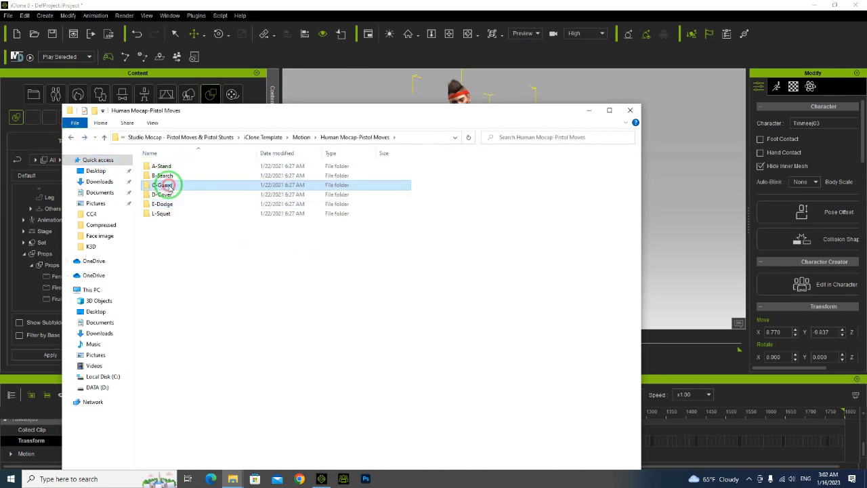
pyautogui.doubleClick(168, 169)
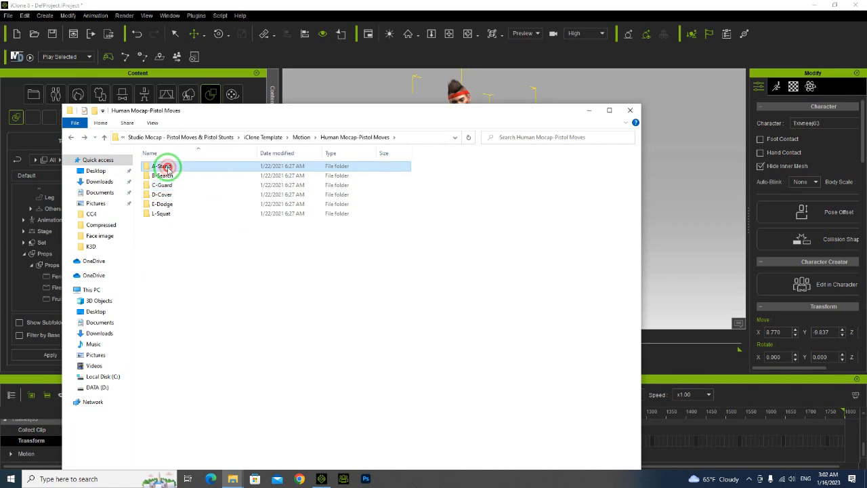
pyautogui.click(152, 123)
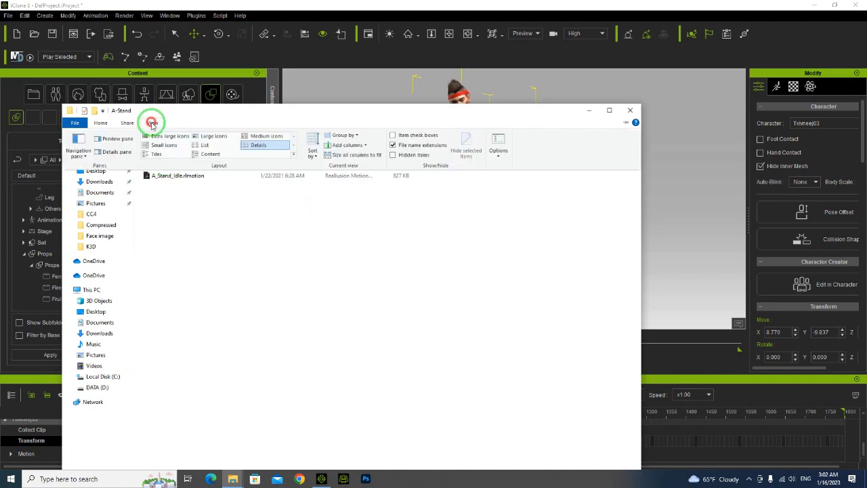
pyautogui.click(159, 137)
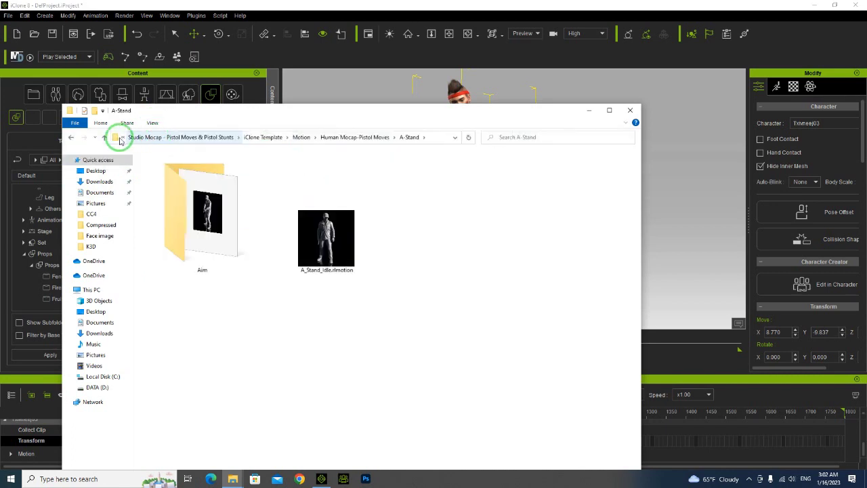
pyautogui.click(72, 138)
pyautogui.click(71, 137)
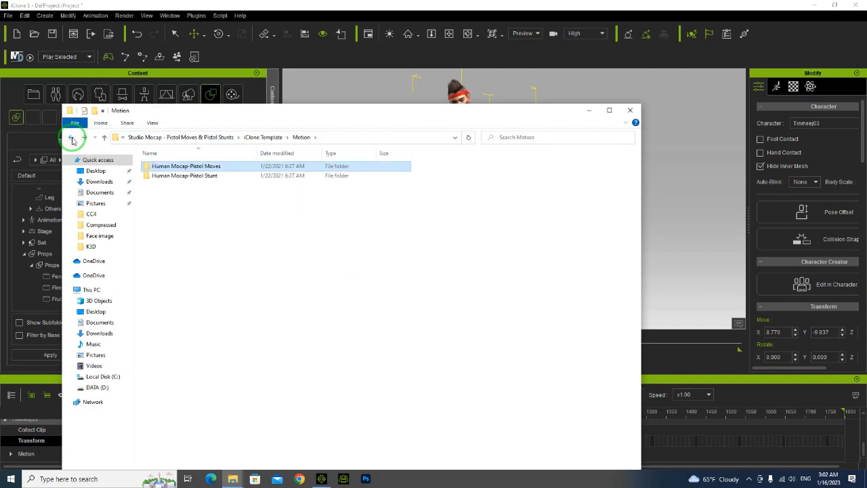
# - Open the Shoot folder under Human Mocap-Pistol Moves > B-Search and show its motion files as extra large icons
pyautogui.doubleClick(164, 167)
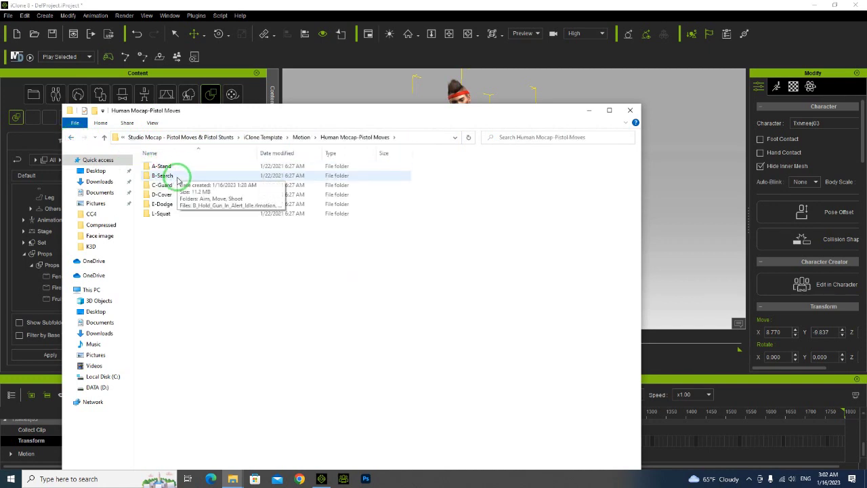
pyautogui.doubleClick(177, 176)
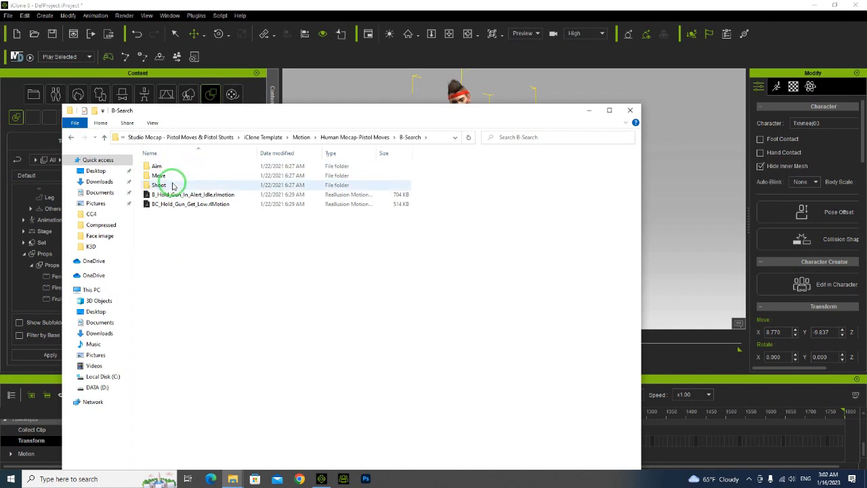
pyautogui.click(153, 123)
pyautogui.click(159, 136)
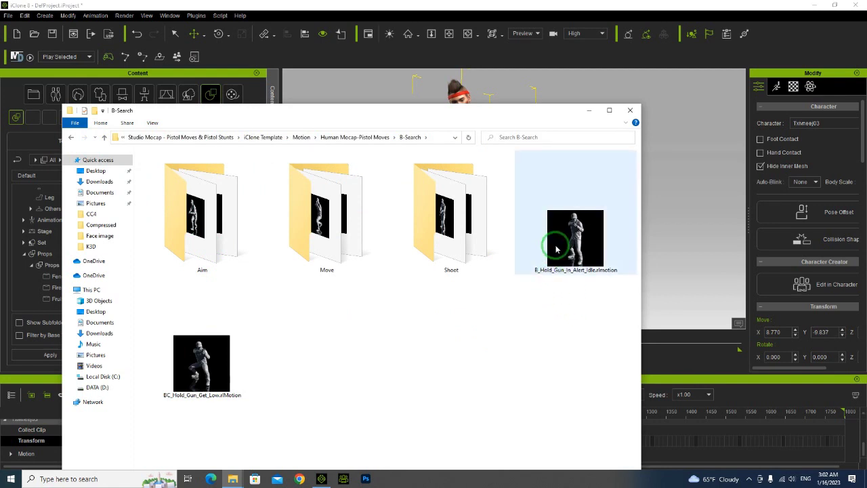
pyautogui.doubleClick(451, 223)
pyautogui.click(153, 122)
pyautogui.click(154, 137)
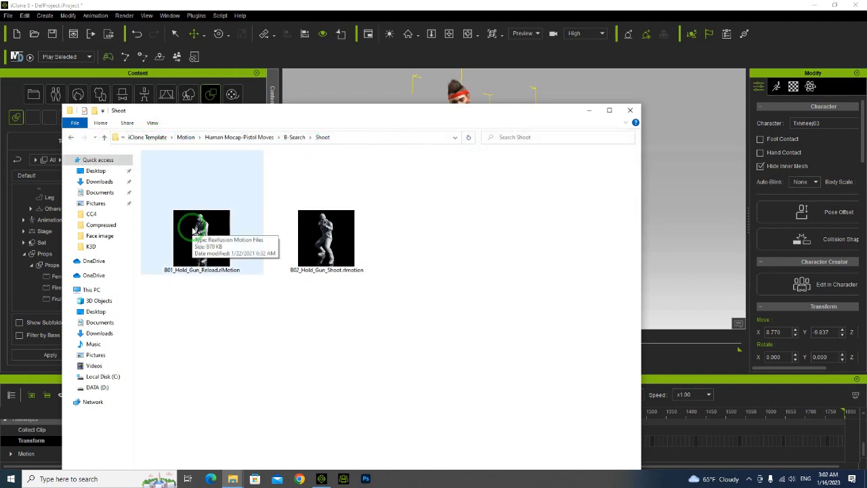
# - Apply B01_Hold_Gun_Reload.rlMotion to the character and shift its clip earlier to overlap the end of the second run loop clip
pyautogui.moveTo(323, 115); pyautogui.dragTo(741, 136)
pyautogui.click(615, 269)
pyautogui.moveTo(615, 271); pyautogui.dragTo(433, 459)
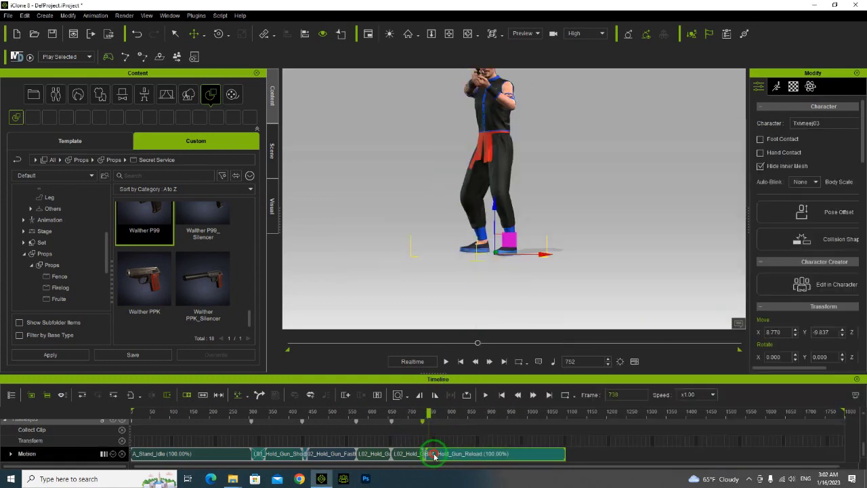
pyautogui.click(415, 411)
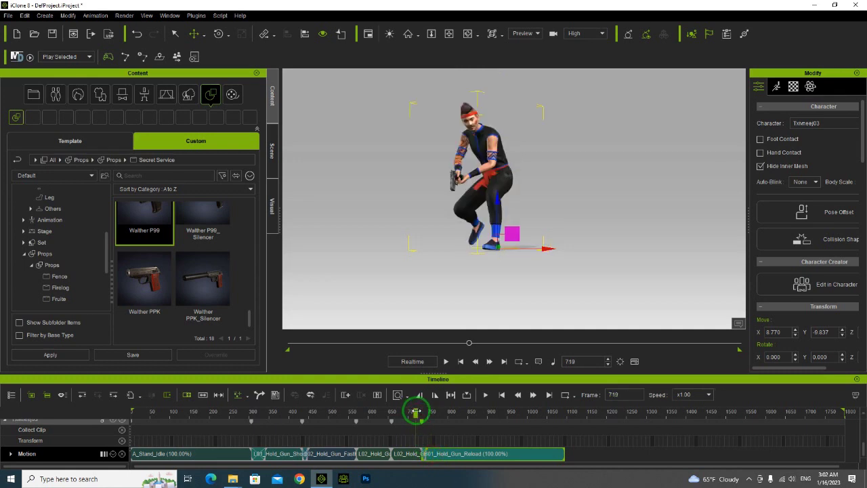
# - Shift the B01_Hold_Gun_Reload clip further earlier over the end of the second run loop clip, then play back the transition
pyautogui.press('space')
pyautogui.press('space')
pyautogui.moveTo(443, 460); pyautogui.dragTo(421, 456)
pyautogui.click(391, 423)
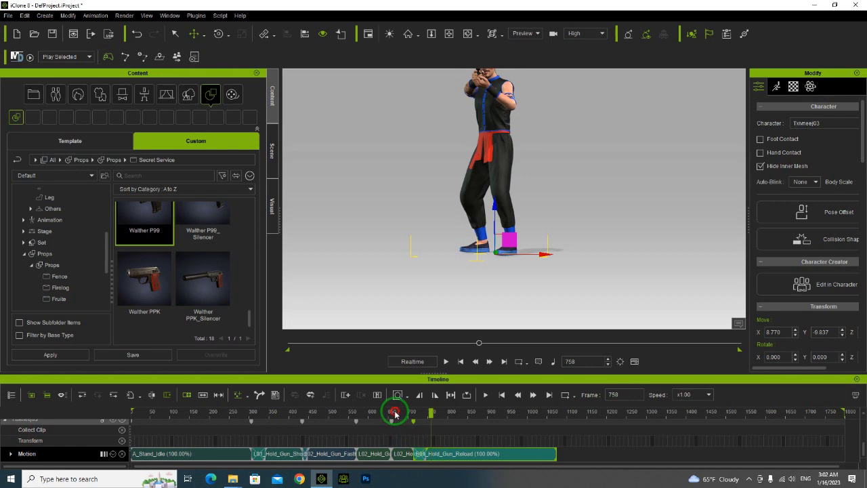
pyautogui.click(395, 414)
pyautogui.press('space')
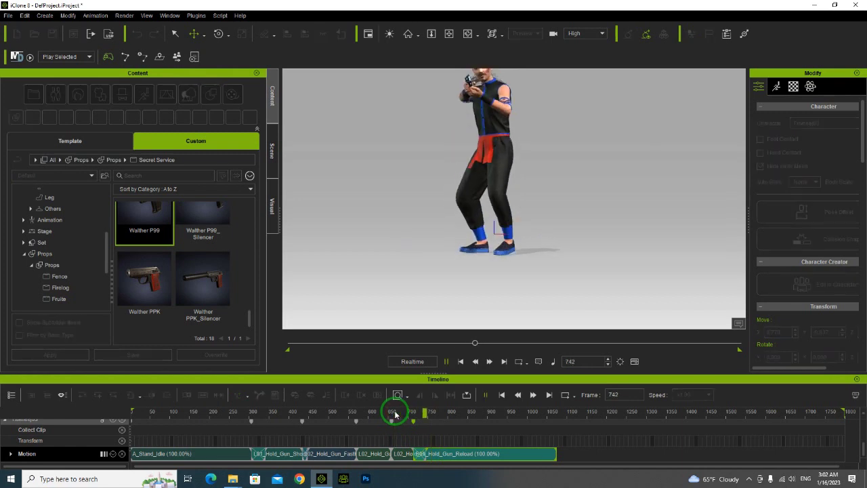
pyautogui.click(519, 175)
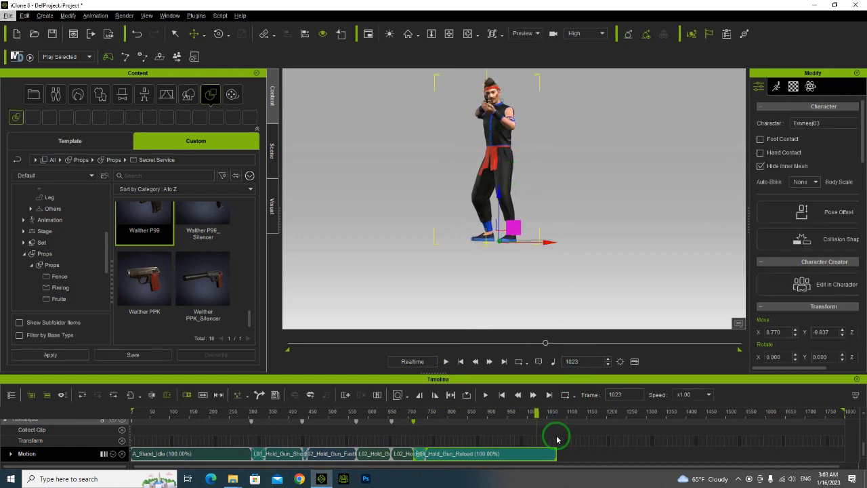
# - Apply B02_Hold_Gun_Shoot.rlmotion to the character at the end of the reload clip, frame 1072, and play it back
pyautogui.click(557, 439)
pyautogui.click(231, 478)
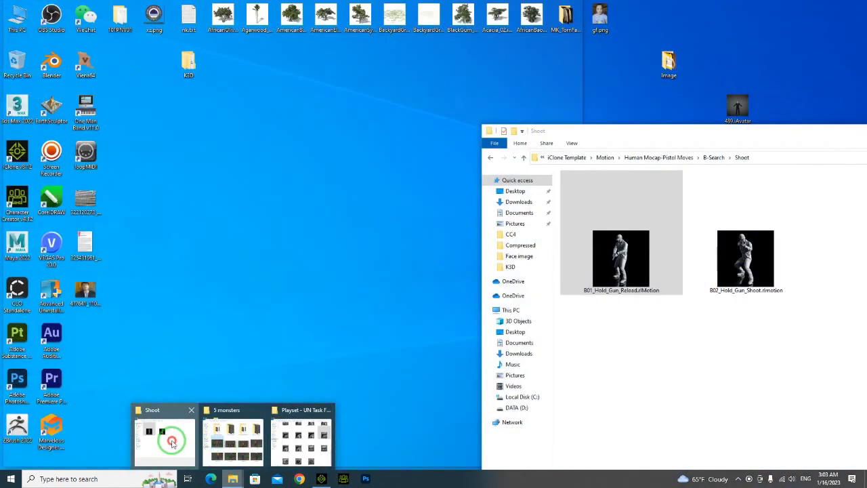
pyautogui.click(172, 441)
pyautogui.moveTo(718, 140); pyautogui.dragTo(850, 147)
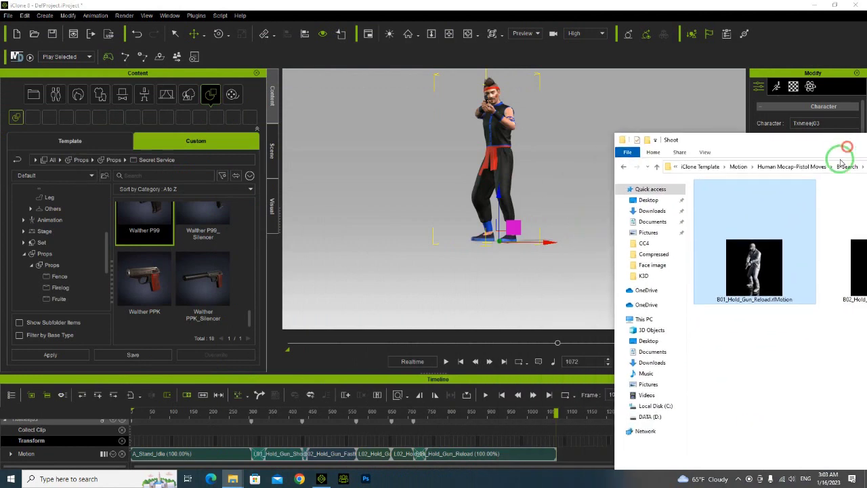
pyautogui.moveTo(858, 273); pyautogui.dragTo(568, 458)
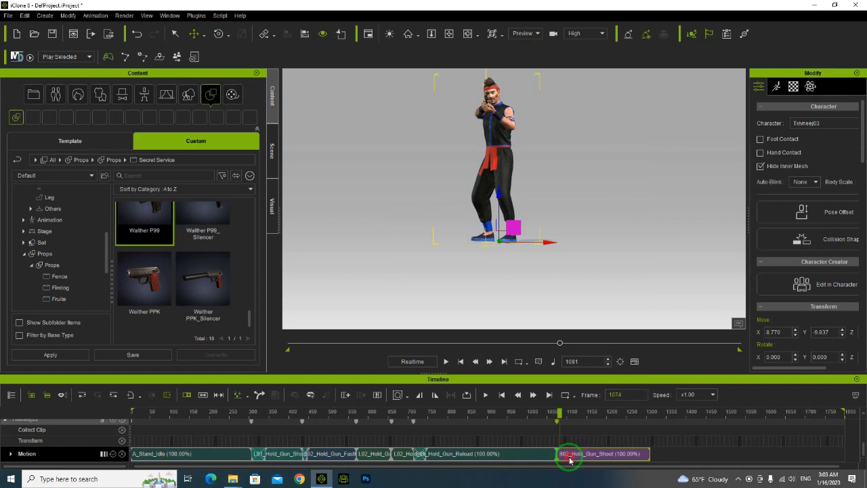
pyautogui.click(547, 412)
pyautogui.press('space')
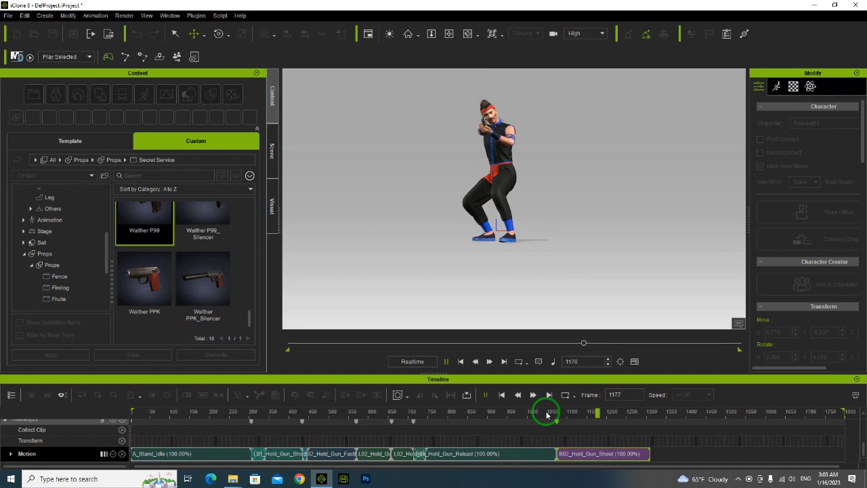
pyautogui.press('space')
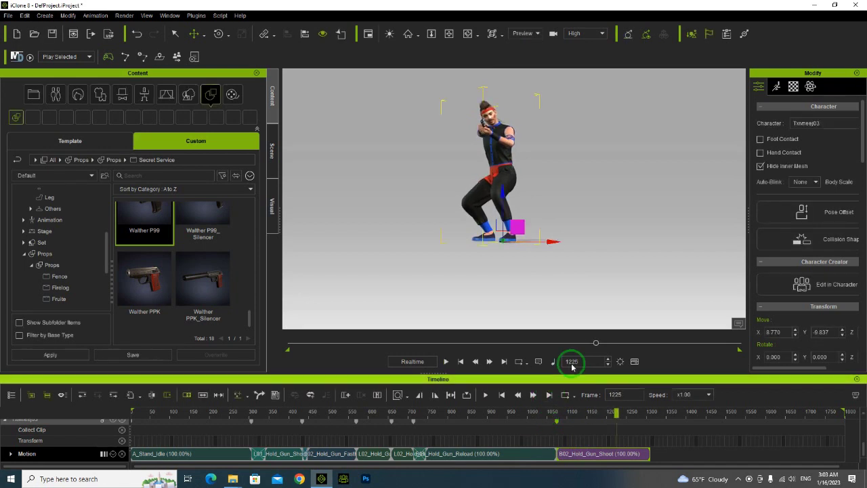
# - Trigger the H&K Mark 23's Shot script at frame 1126, during the B02_Hold_Gun_Shoot motion
pyautogui.scroll(5, 534, 214)
pyautogui.keyDown('alt'); pyautogui.moveTo(452, 170); pyautogui.dragTo(625, 180, button='right'); pyautogui.keyUp('alt')
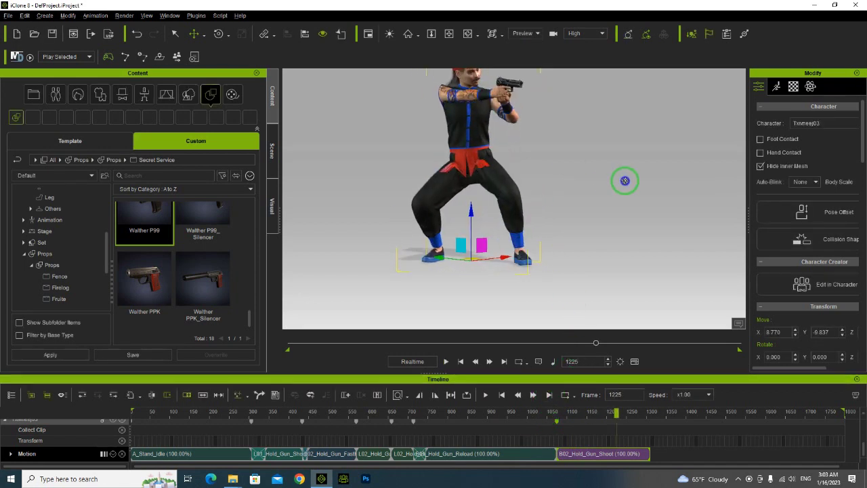
pyautogui.keyDown('alt'); pyautogui.moveTo(513, 128); pyautogui.dragTo(510, 191); pyautogui.keyUp('alt')
pyautogui.scroll(3, 516, 187)
pyautogui.keyDown('alt'); pyautogui.moveTo(521, 175); pyautogui.dragTo(323, 191, button='right'); pyautogui.keyUp('alt')
pyautogui.keyDown('alt'); pyautogui.moveTo(418, 191); pyautogui.dragTo(479, 181); pyautogui.keyUp('alt')
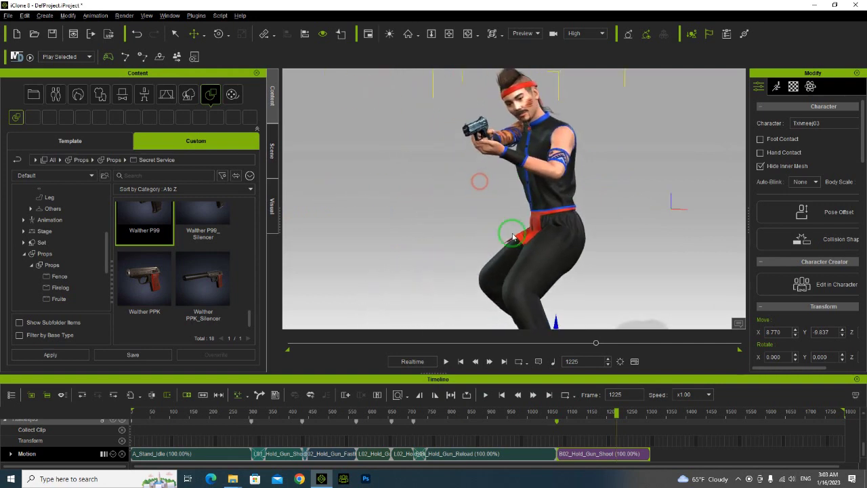
pyautogui.moveTo(615, 414); pyautogui.dragTo(578, 412)
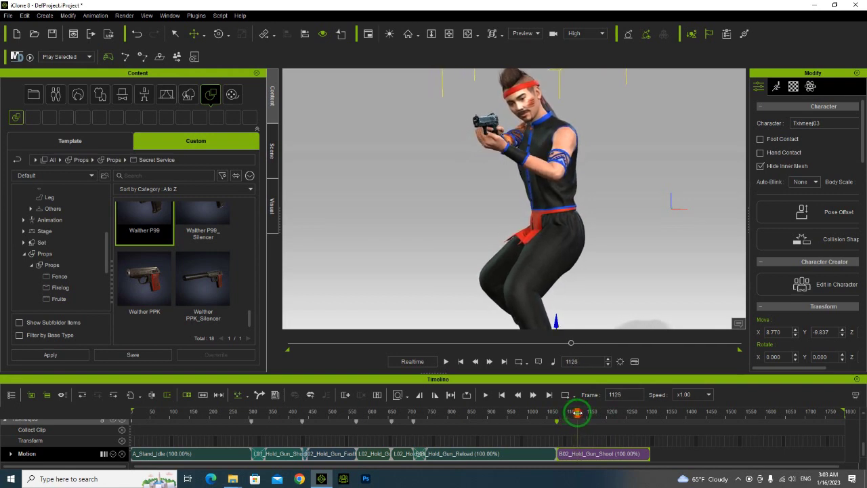
pyautogui.click(472, 138)
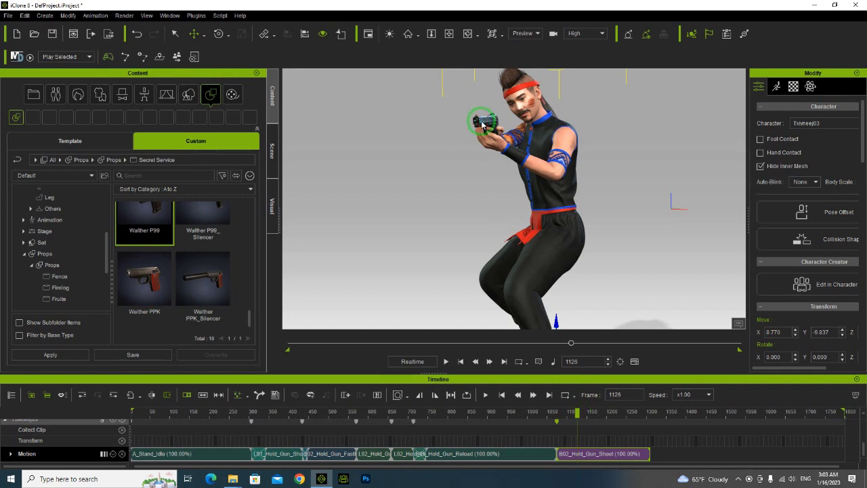
pyautogui.click(482, 125)
pyautogui.rightClick(482, 124)
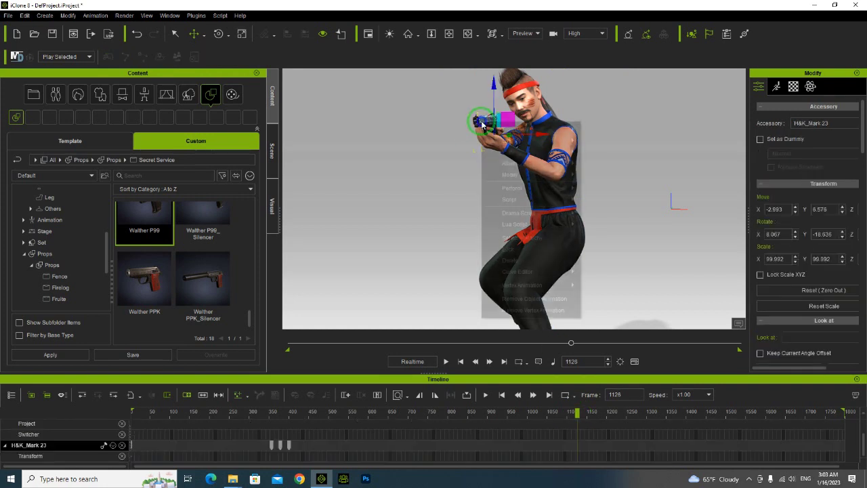
pyautogui.moveTo(544, 199)
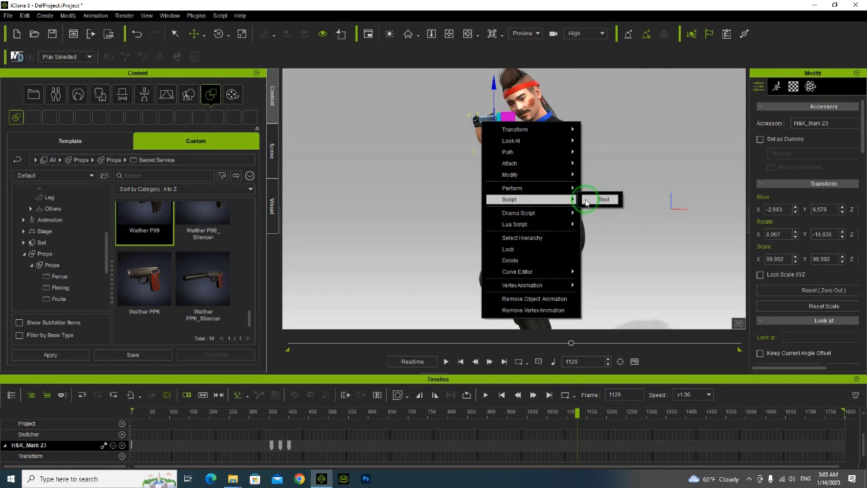
pyautogui.click(589, 199)
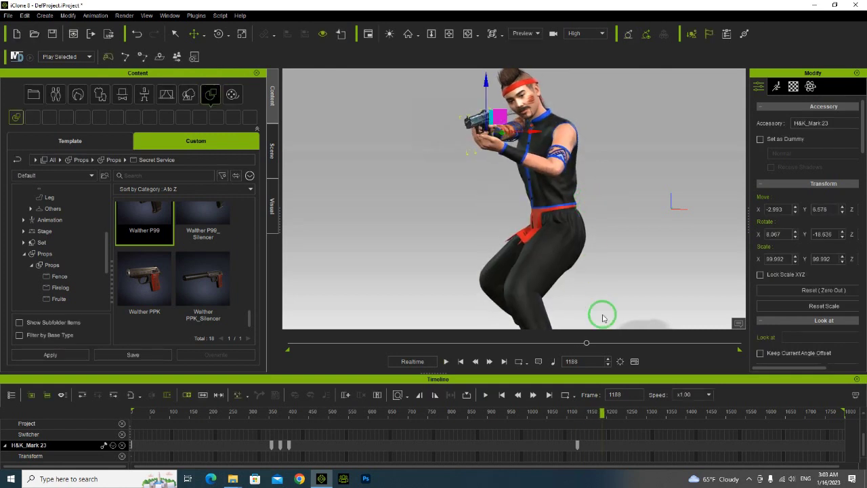
# - Add a second firing in this motion by running the pistol's Shot script at frame 1161
pyautogui.moveTo(601, 413); pyautogui.dragTo(591, 413)
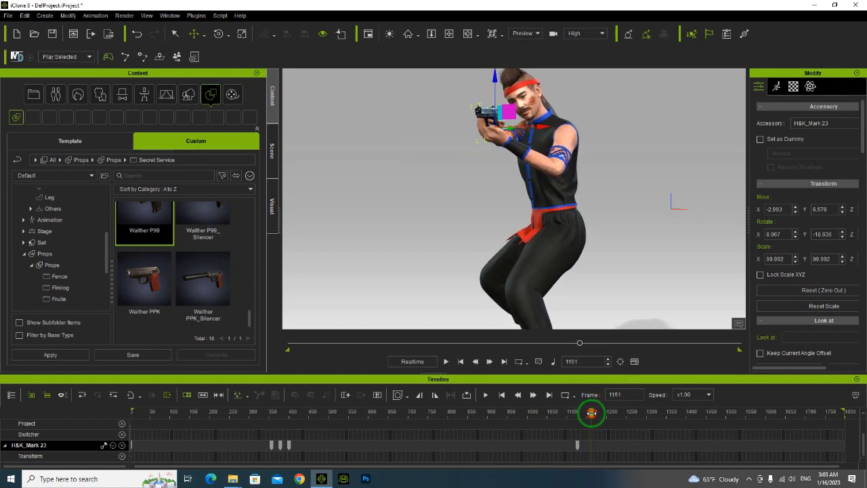
pyautogui.rightClick(484, 117)
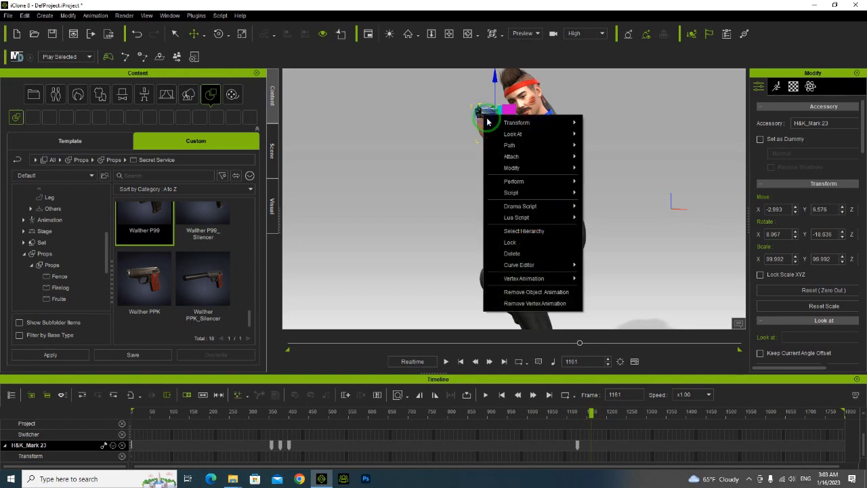
pyautogui.moveTo(559, 193)
pyautogui.click(589, 193)
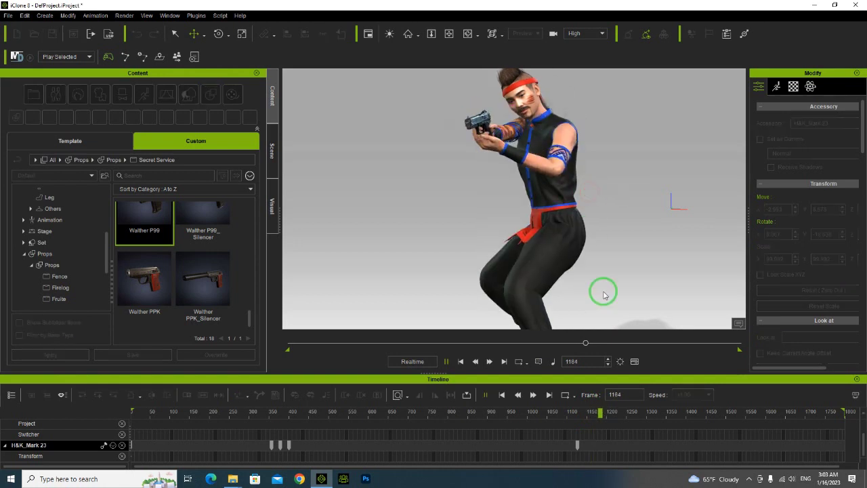
# - Add a third firing in this motion by running the pistol's Shot script at frame 1196
pyautogui.click(617, 414)
pyautogui.moveTo(614, 414)
pyautogui.mouseDown()
pyautogui.moveTo(592, 415)
pyautogui.moveTo(606, 417)
pyautogui.mouseUp()
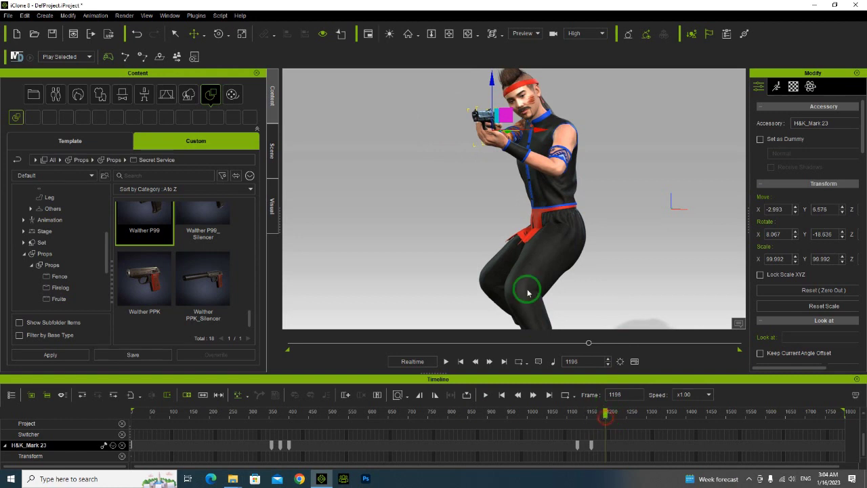
pyautogui.rightClick(480, 121)
pyautogui.moveTo(555, 194)
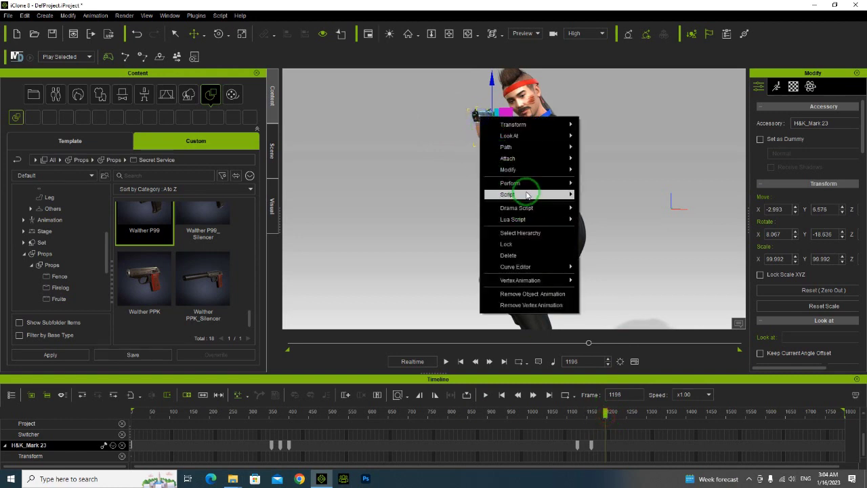
pyautogui.click(588, 196)
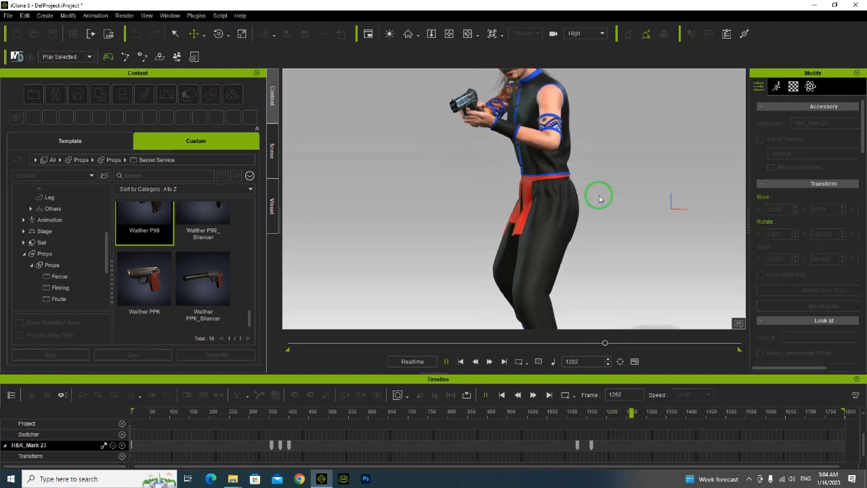
# - Play back the shooting section from just before the first new shot to check the three added firings
pyautogui.keyDown('alt'); pyautogui.moveTo(600, 288); pyautogui.dragTo(599, 318, button='right'); pyautogui.keyUp('alt')
pyautogui.keyDown('alt'); pyautogui.moveTo(540, 230); pyautogui.dragTo(554, 315, button='right'); pyautogui.keyUp('alt')
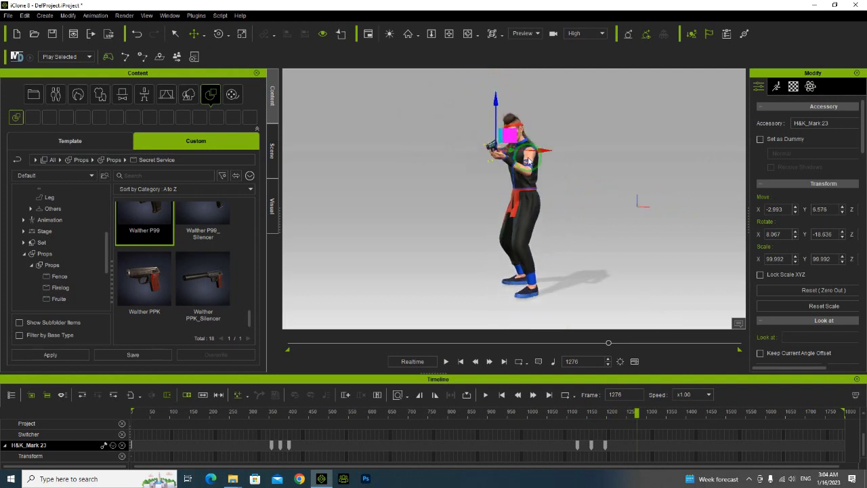
pyautogui.click(572, 414)
pyautogui.press('space')
pyautogui.click(534, 285)
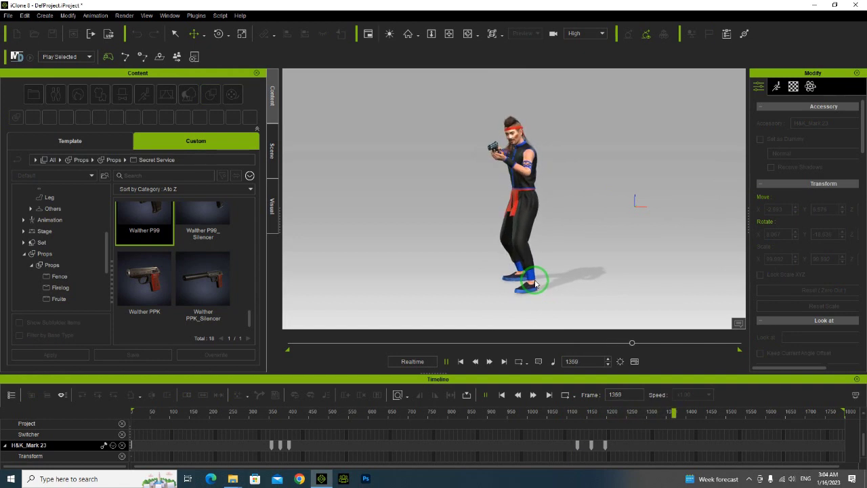
# - Return to frame 0, frame the character from the front, and play the whole animation through the final shots
pyautogui.click(461, 360)
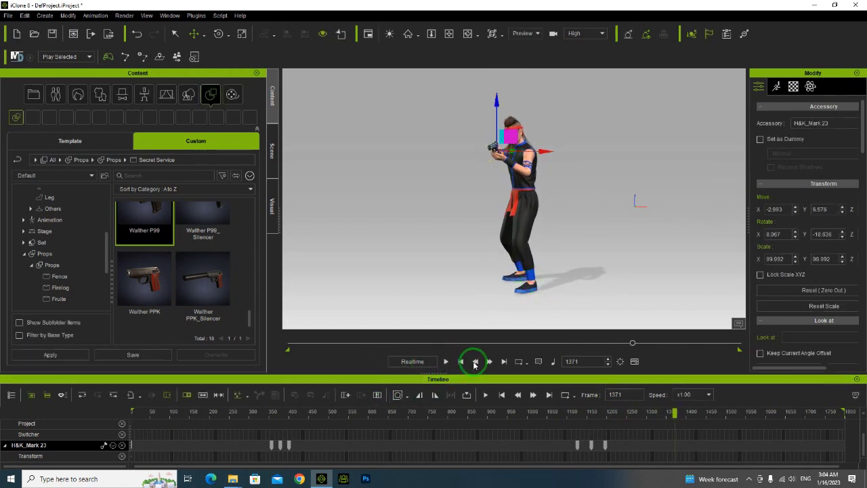
pyautogui.moveTo(632, 345); pyautogui.dragTo(136, 341)
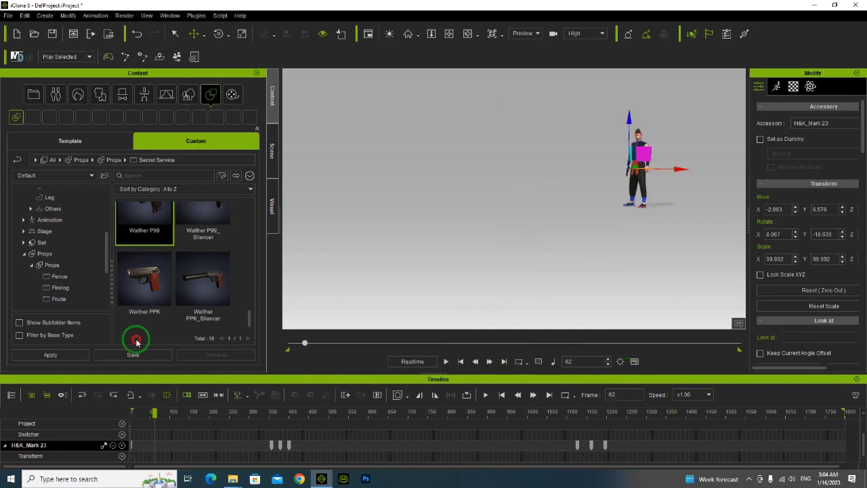
pyautogui.moveTo(707, 168); pyautogui.dragTo(577, 199, button='middle')
pyautogui.scroll(5, 560, 202)
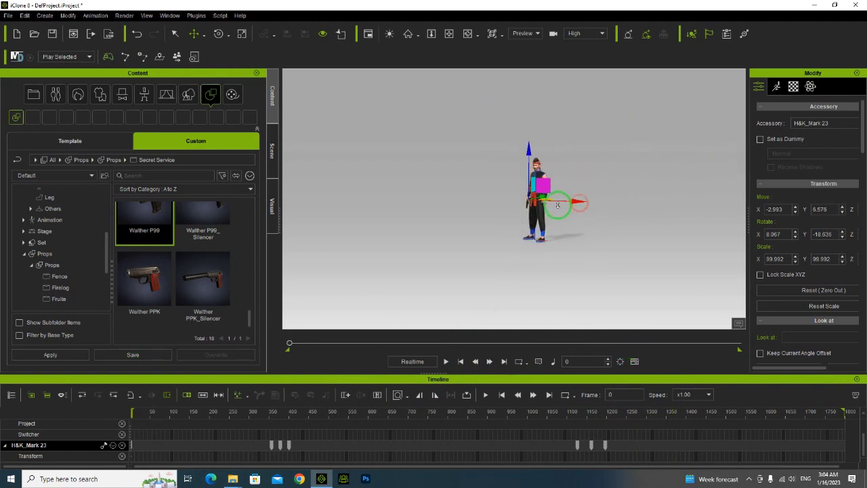
pyautogui.scroll(2, 554, 194)
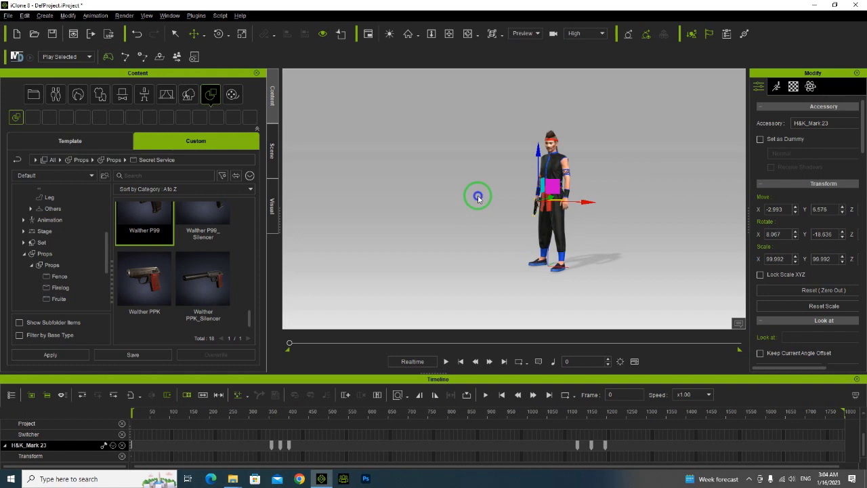
pyautogui.moveTo(477, 195); pyautogui.dragTo(583, 204, button='right')
pyautogui.moveTo(604, 180); pyautogui.dragTo(569, 180, button='middle')
pyautogui.scroll(1, 524, 176)
pyautogui.scroll(2, 569, 179)
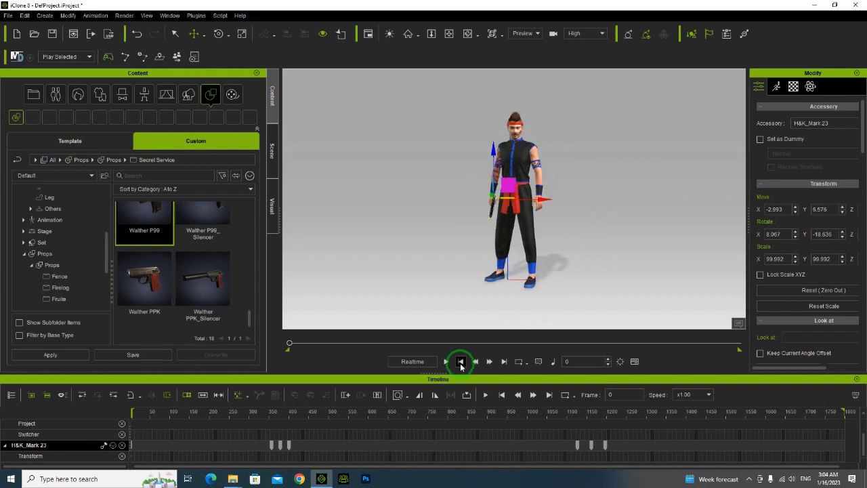
pyautogui.click(446, 361)
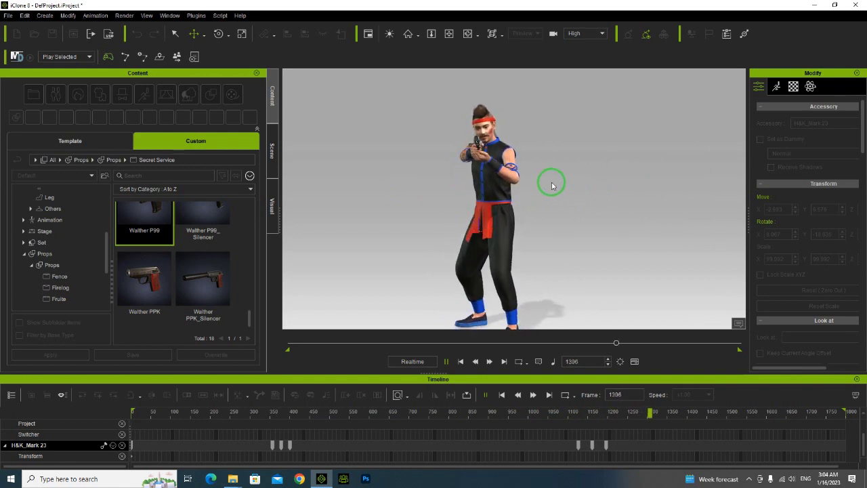
pyautogui.press('space')
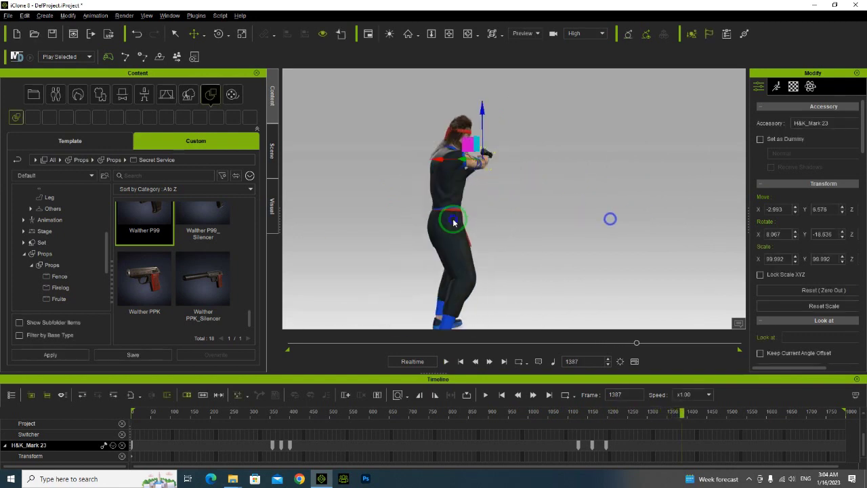